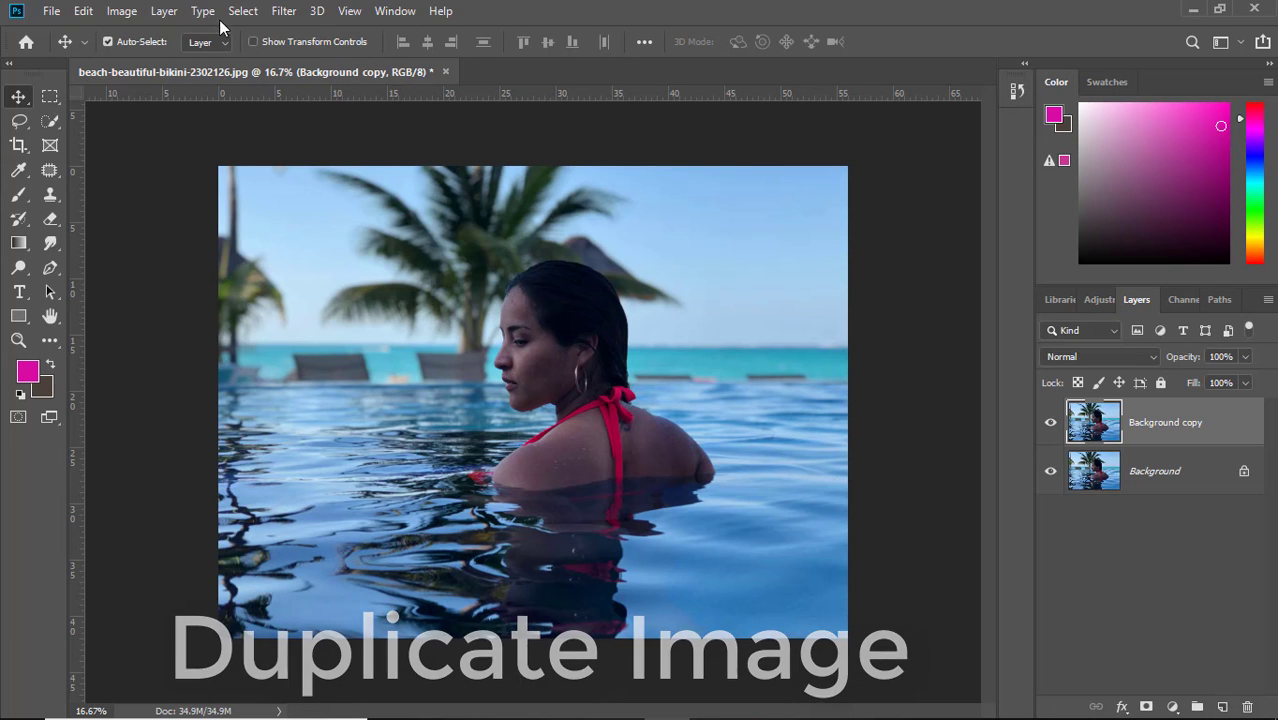
# - Open the Camera Raw Filter on the Background copy layer and set Temperature to +10 and Exposure to +0.20
pyautogui.click(281, 11)
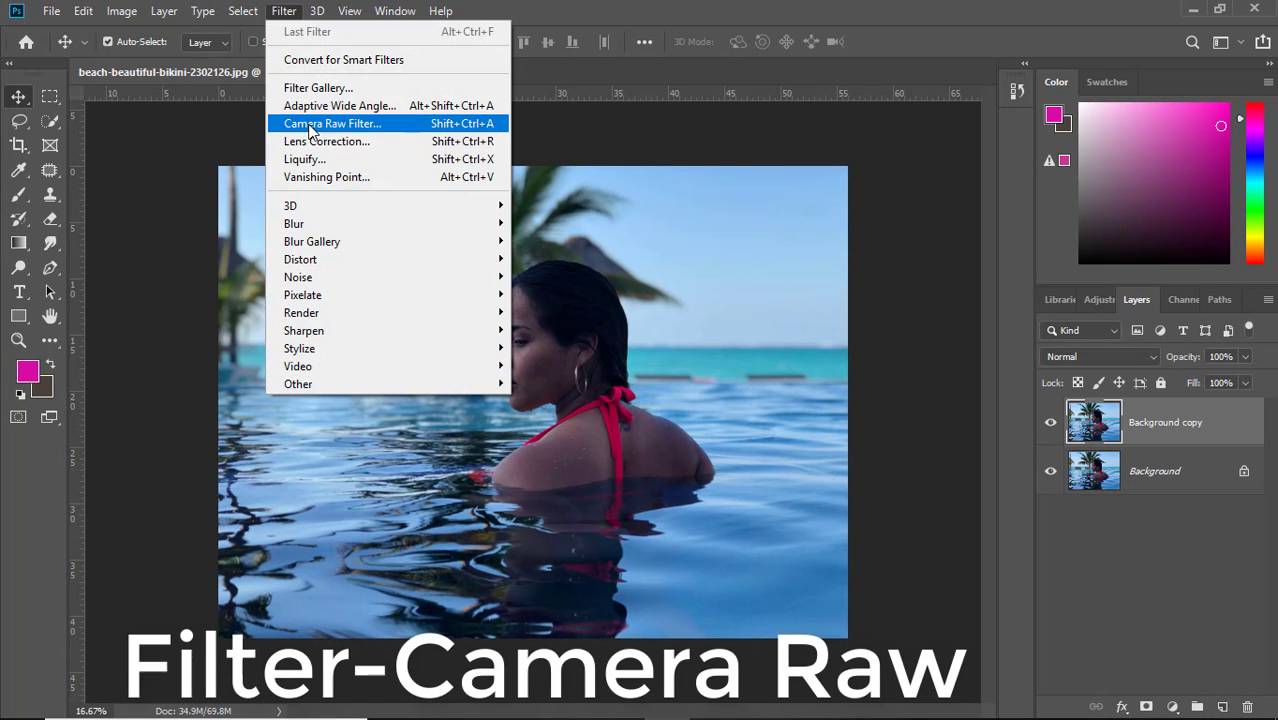
pyautogui.click(330, 124)
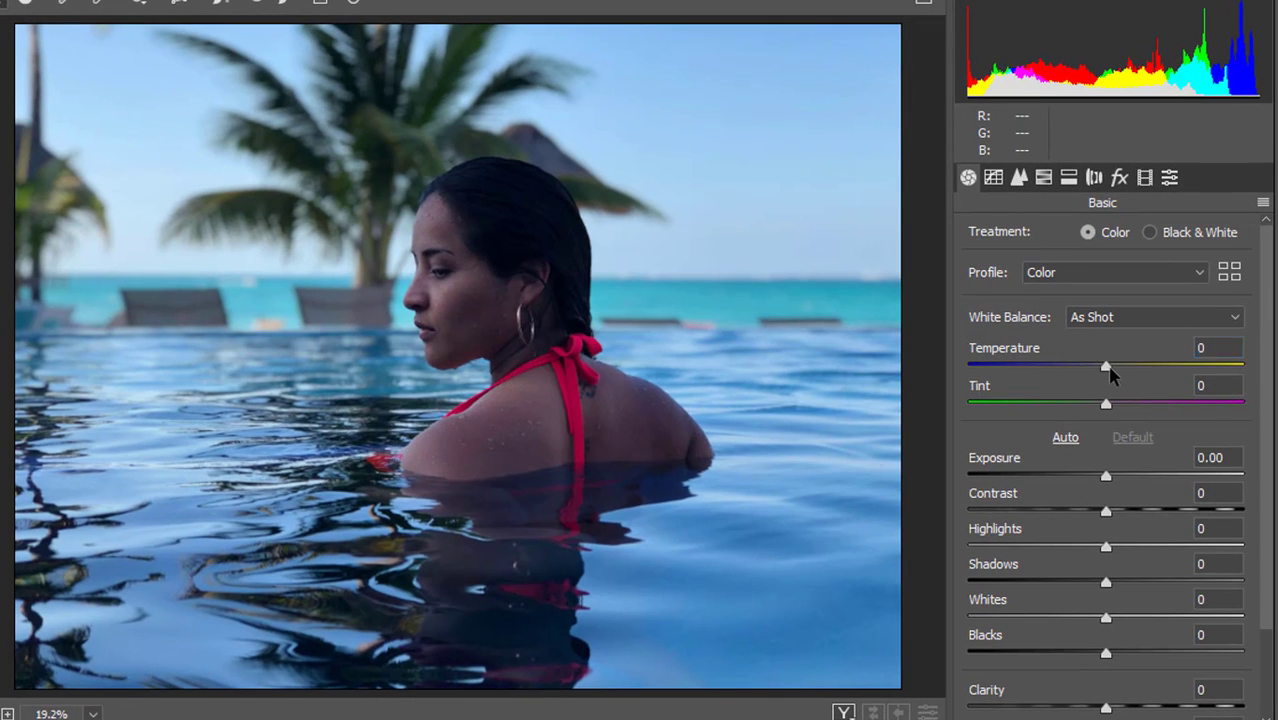
pyautogui.moveTo(1110, 373); pyautogui.dragTo(1120, 372)
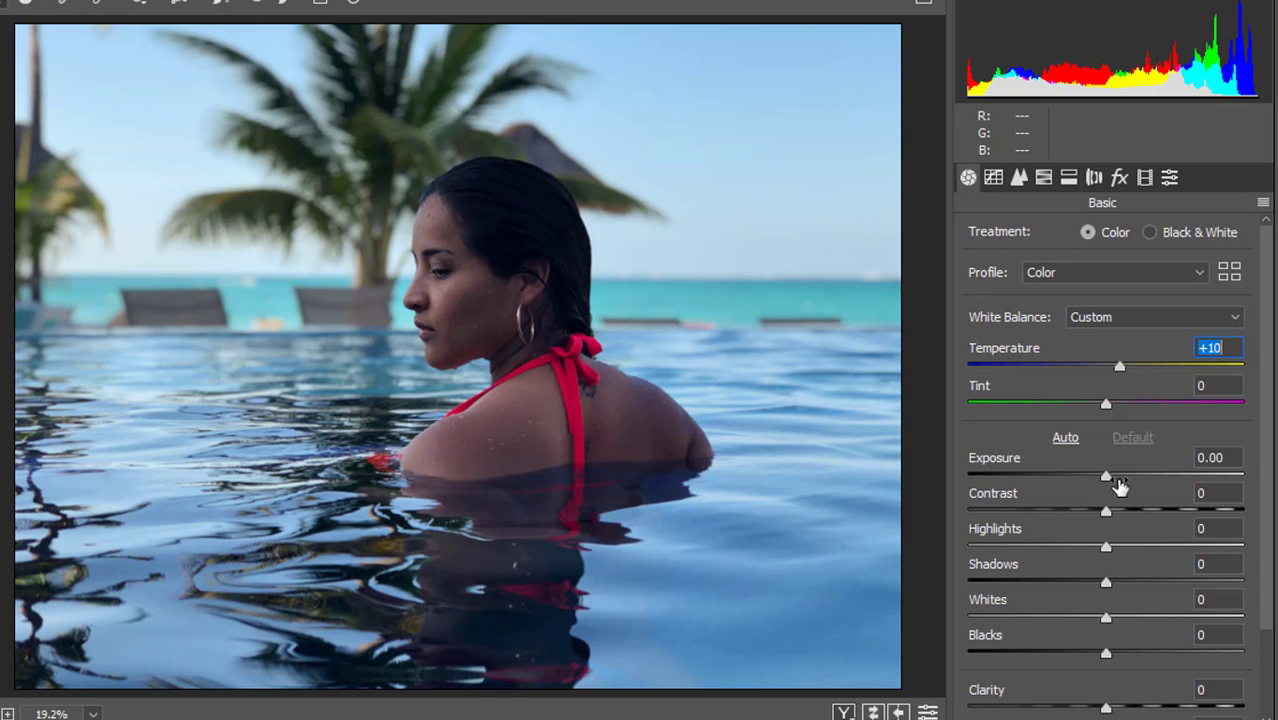
pyautogui.moveTo(1107, 478); pyautogui.dragTo(1116, 484)
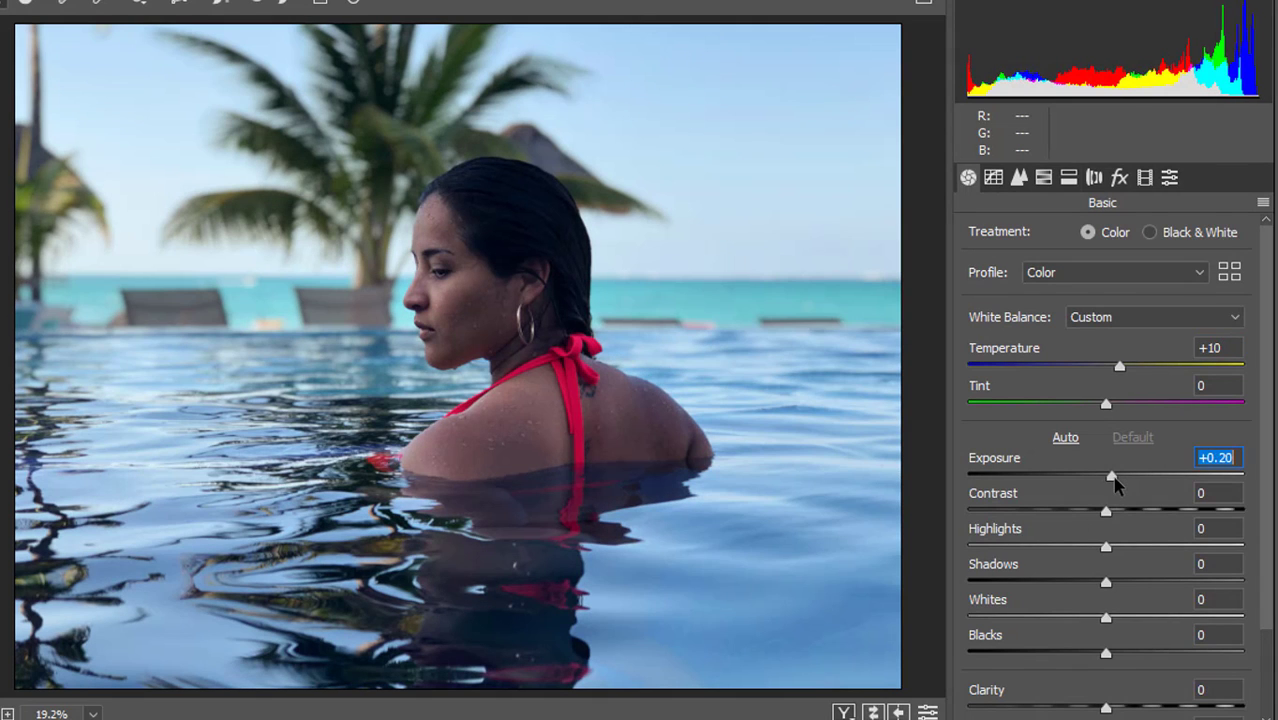
# - Set Contrast to +10, Highlights to +11 and Shadows to +25 in the basic adjustments
pyautogui.click(1109, 548)
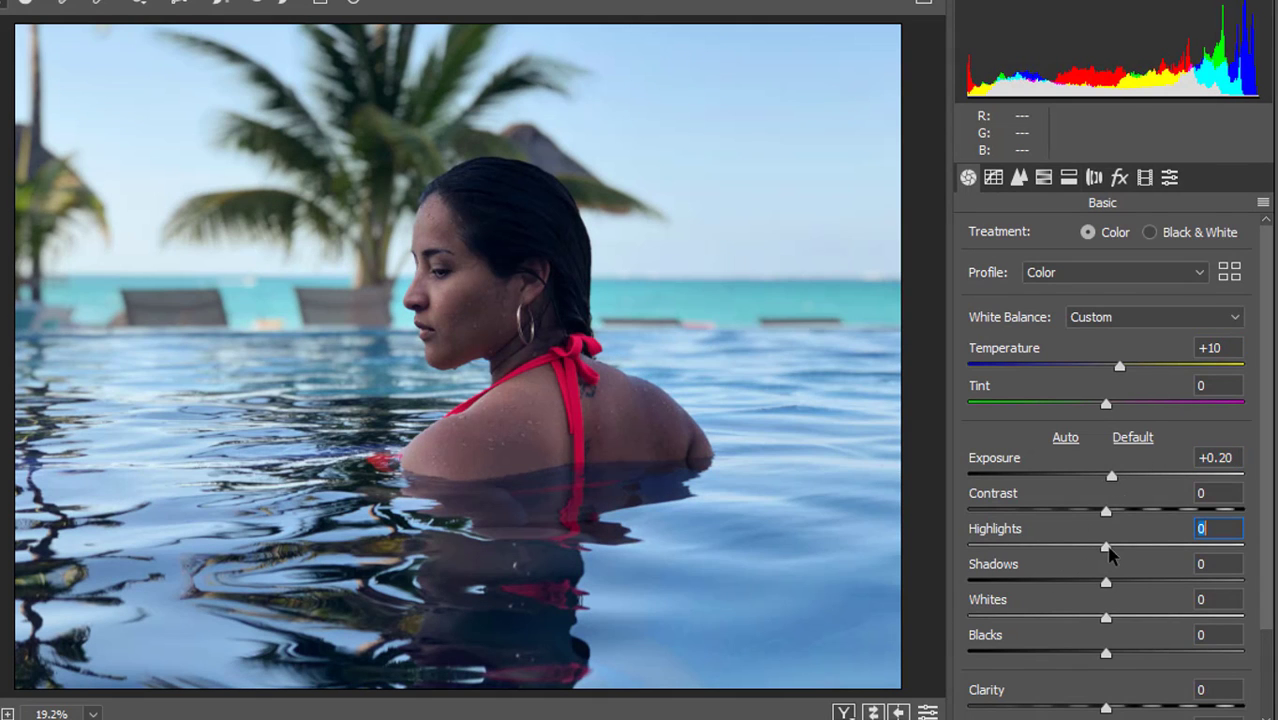
pyautogui.click(1106, 512)
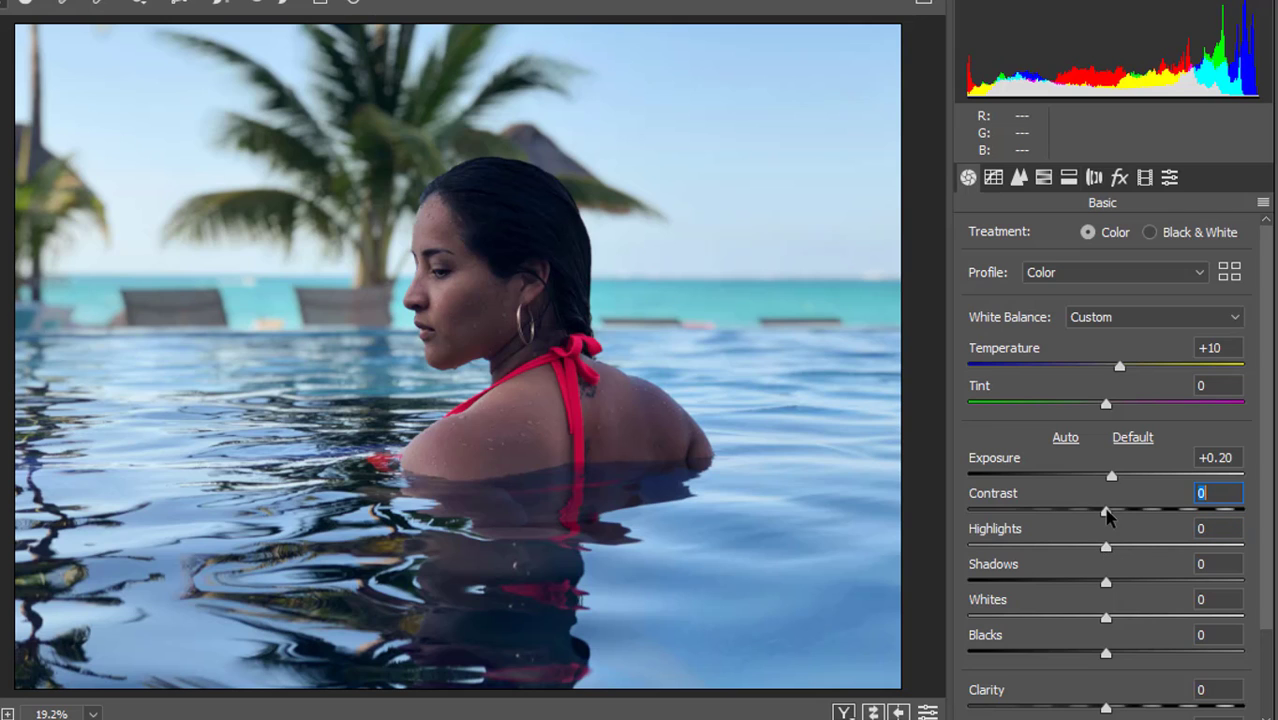
pyautogui.moveTo(1106, 512); pyautogui.dragTo(1120, 585)
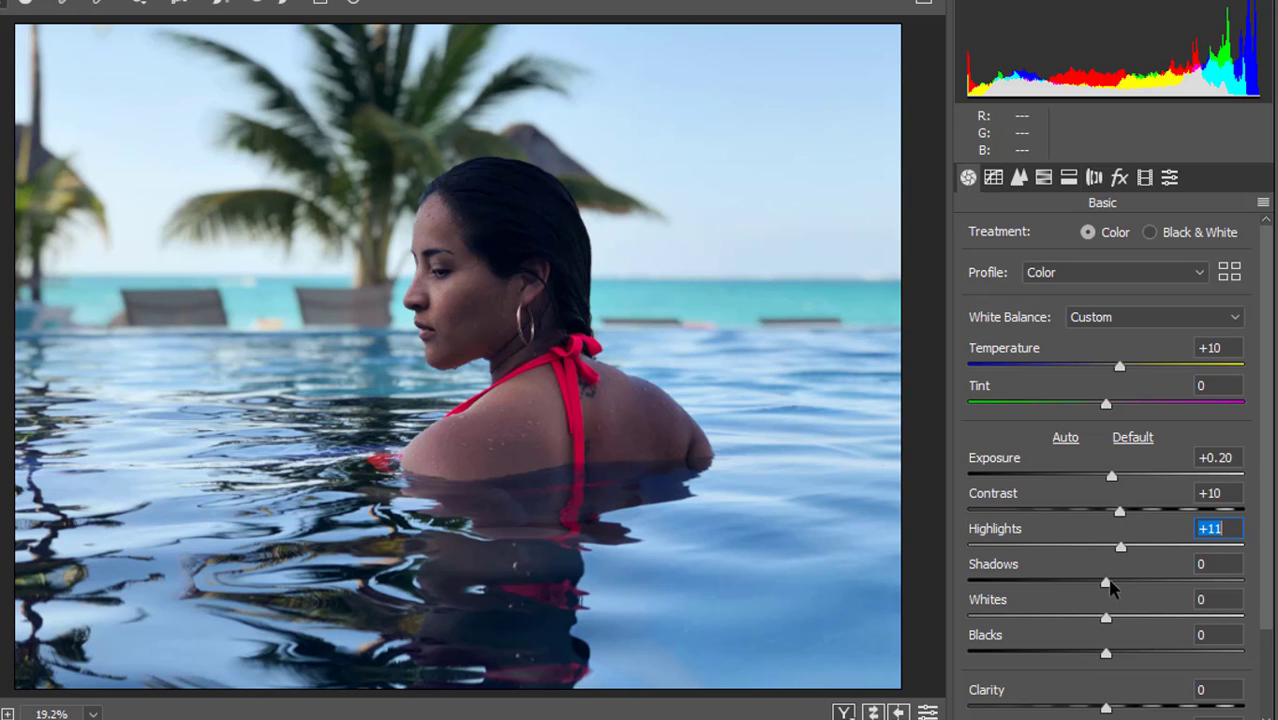
pyautogui.moveTo(1112, 588); pyautogui.dragTo(1142, 601)
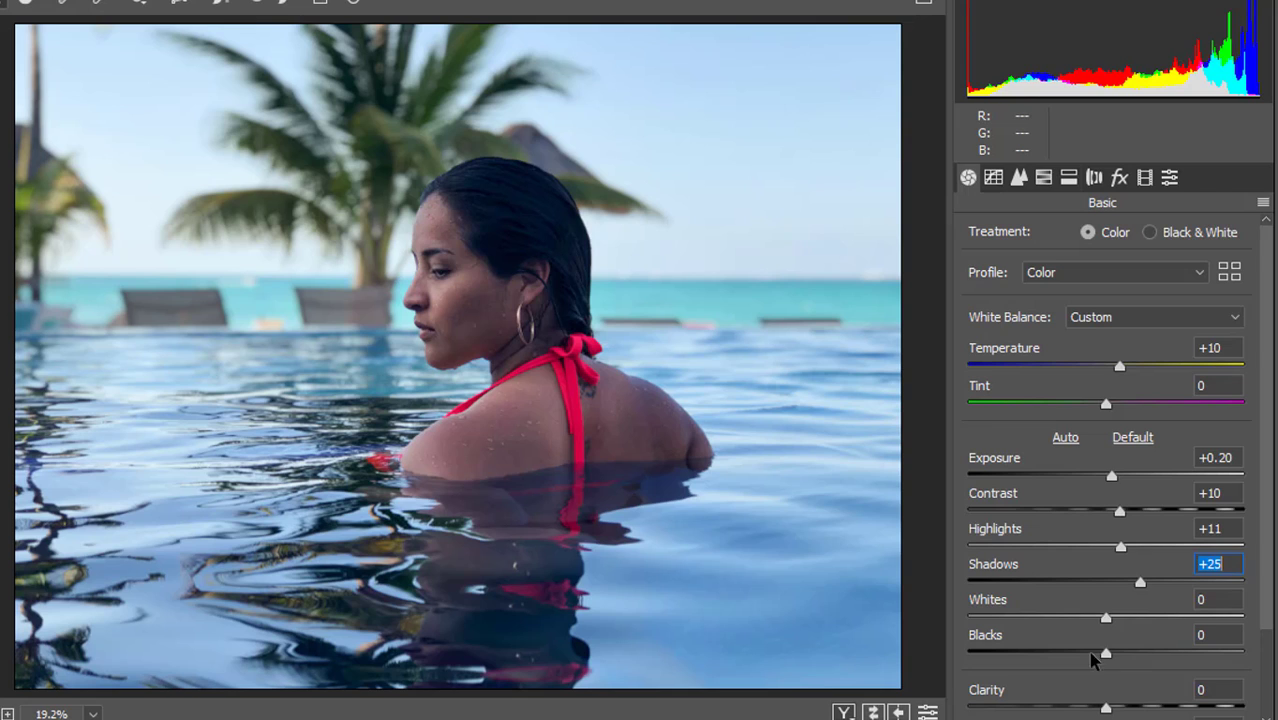
# - Set Whites to +10, Blacks to -10 and Clarity to +10, and fine-tune the basic adjustments below Clarity
pyautogui.moveTo(1106, 618); pyautogui.dragTo(1124, 665)
pyautogui.scroll(-1, 1092, 678)
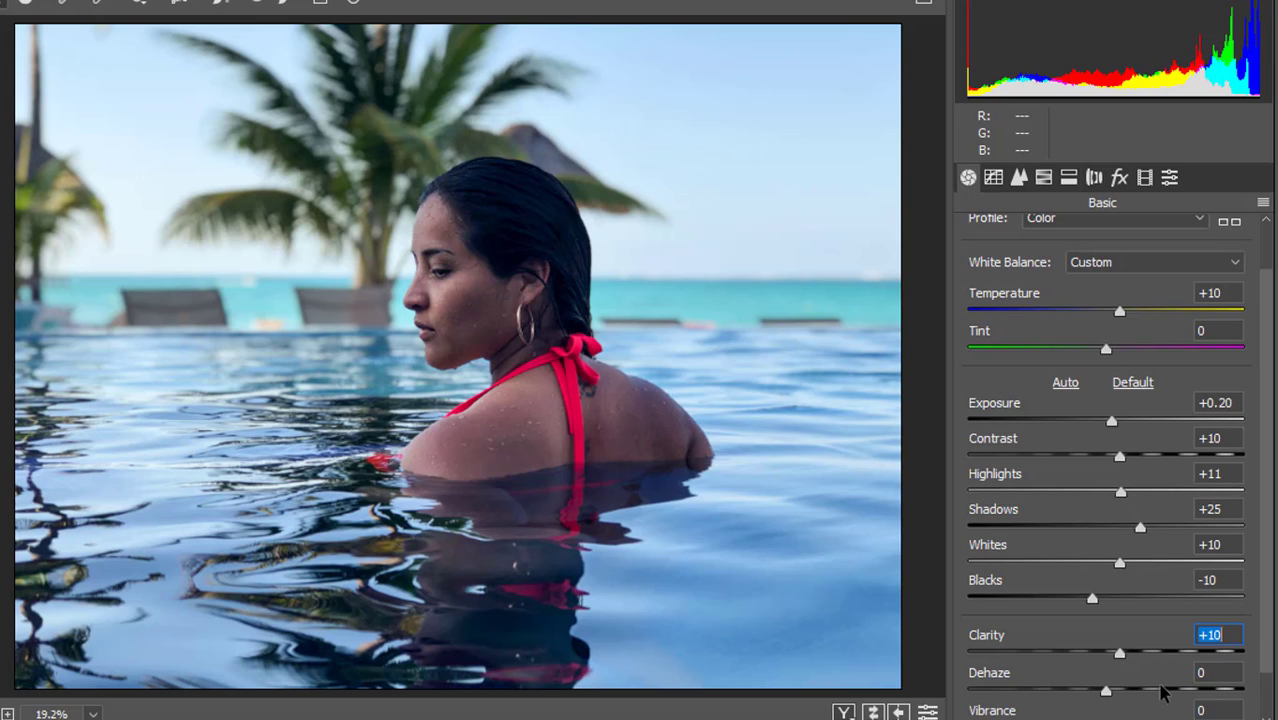
pyautogui.scroll(-1, 1150, 690)
pyautogui.moveTo(1105, 673); pyautogui.dragTo(1097, 713)
# - Brighten the midtones by raising the middle of the RGB point tone curve to input 136, output 164
pyautogui.click(993, 177)
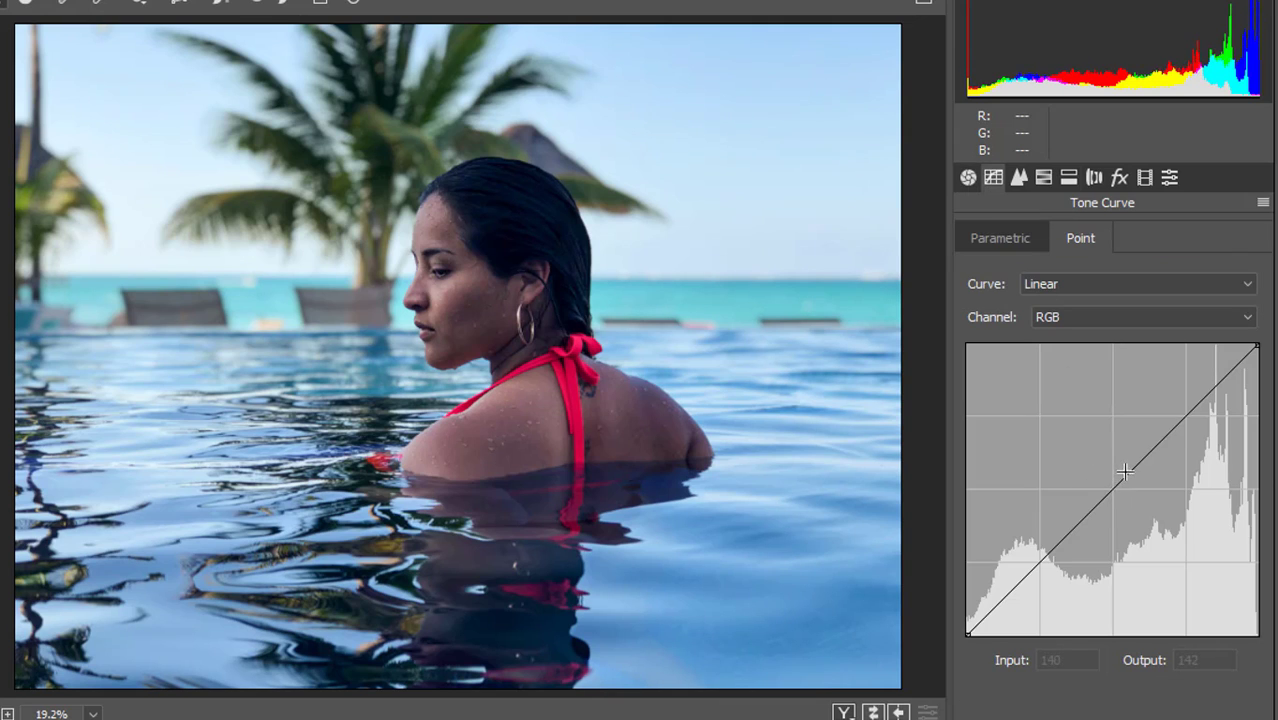
pyautogui.moveTo(1125, 471); pyautogui.dragTo(1120, 446)
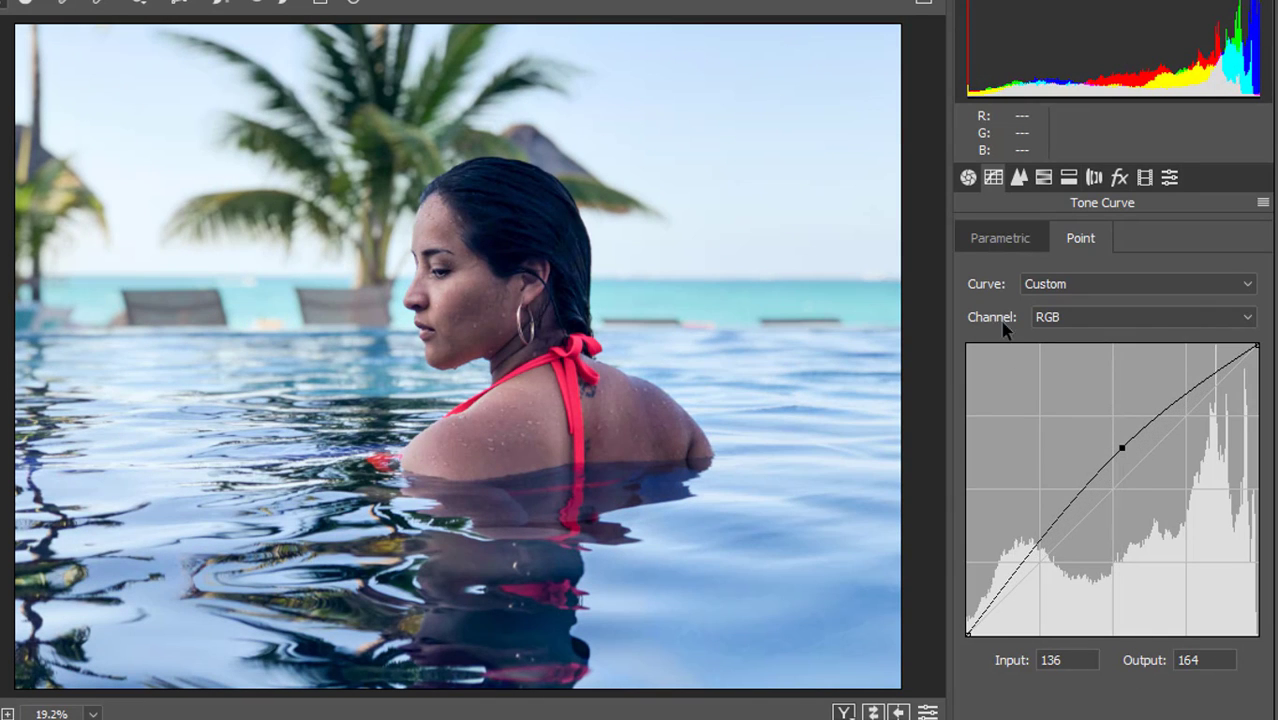
# - Set the HSL hue values to Reds -11, Oranges -10, Greens +8, Aquas +68 and Blues -17
pyautogui.click(1043, 177)
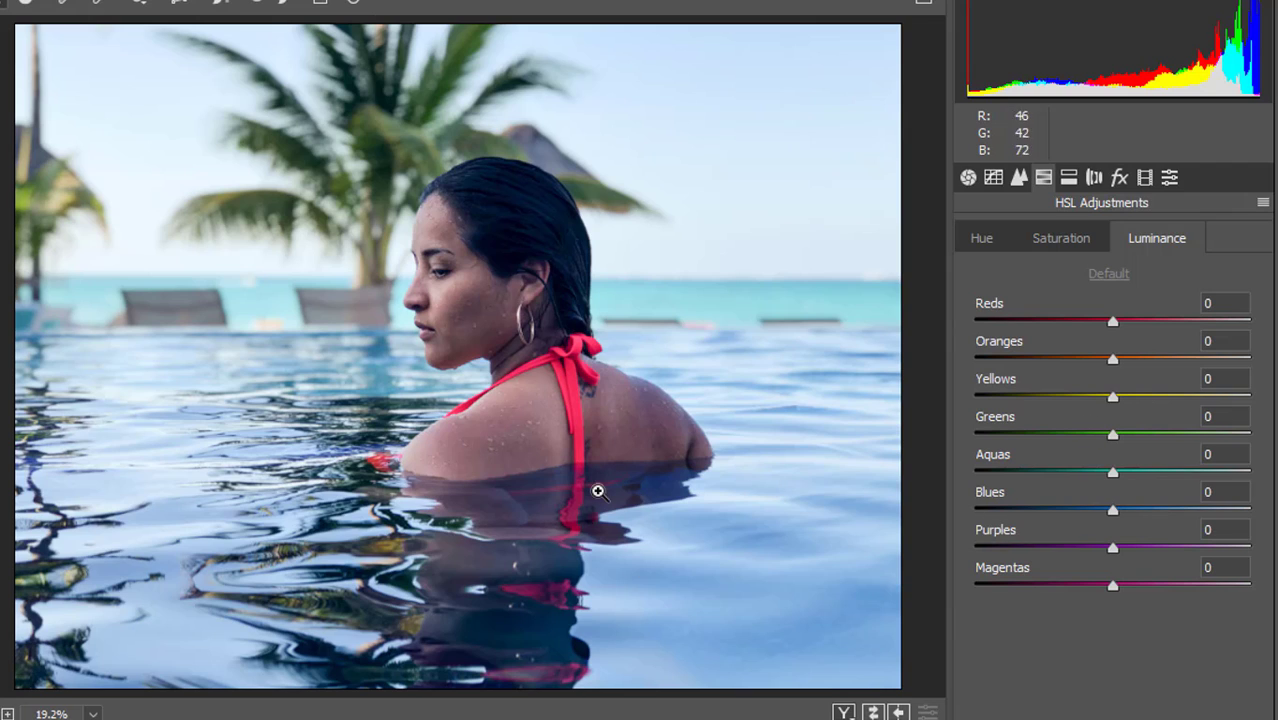
pyautogui.click(982, 238)
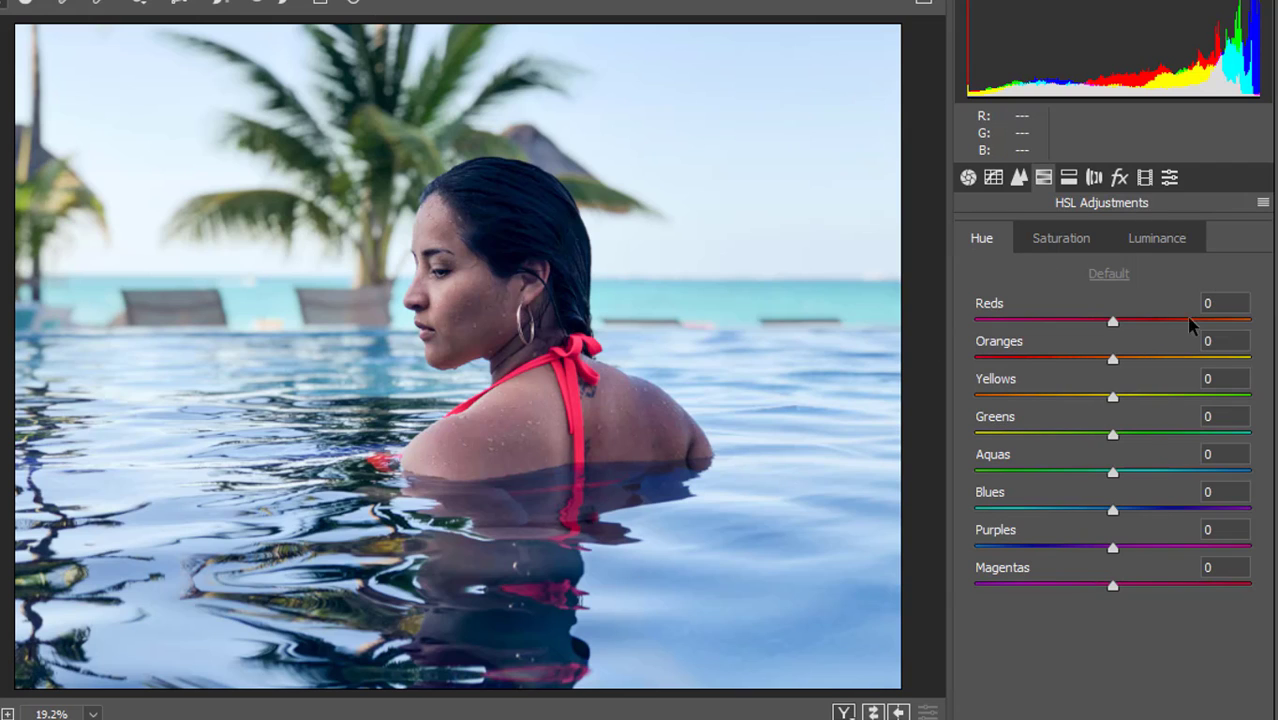
pyautogui.click(1225, 302)
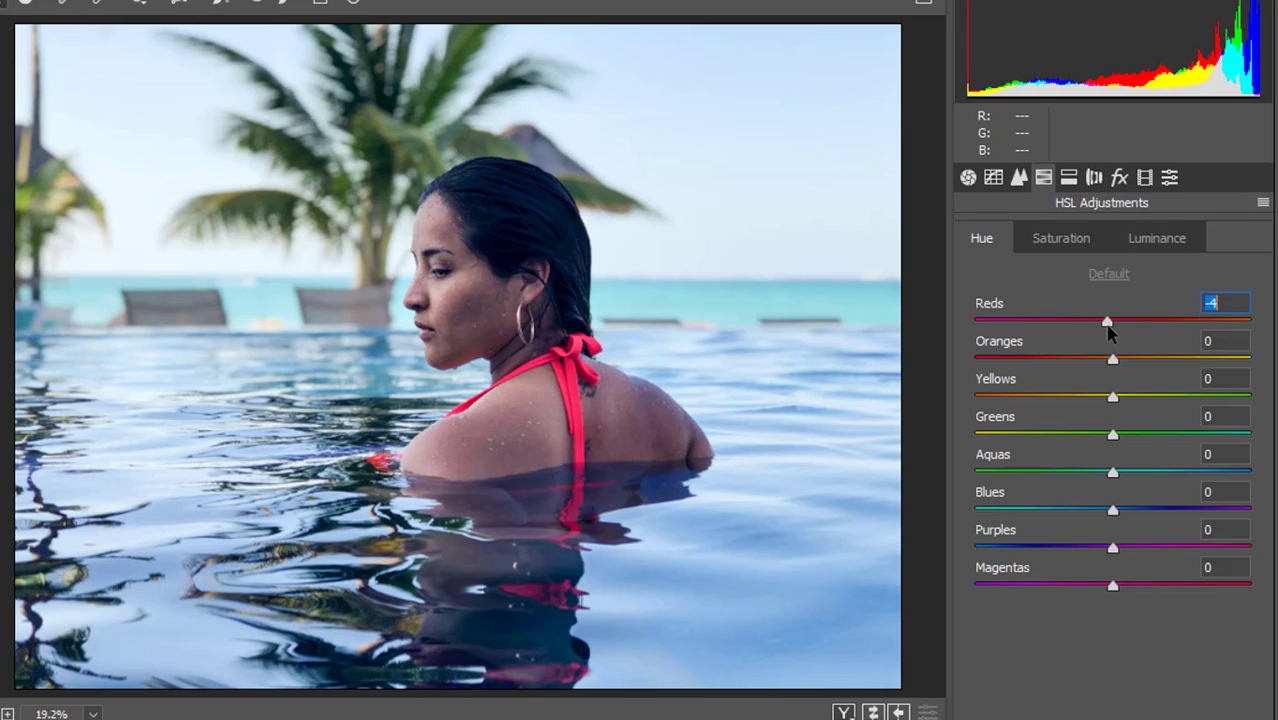
pyautogui.moveTo(1109, 334); pyautogui.dragTo(1103, 383)
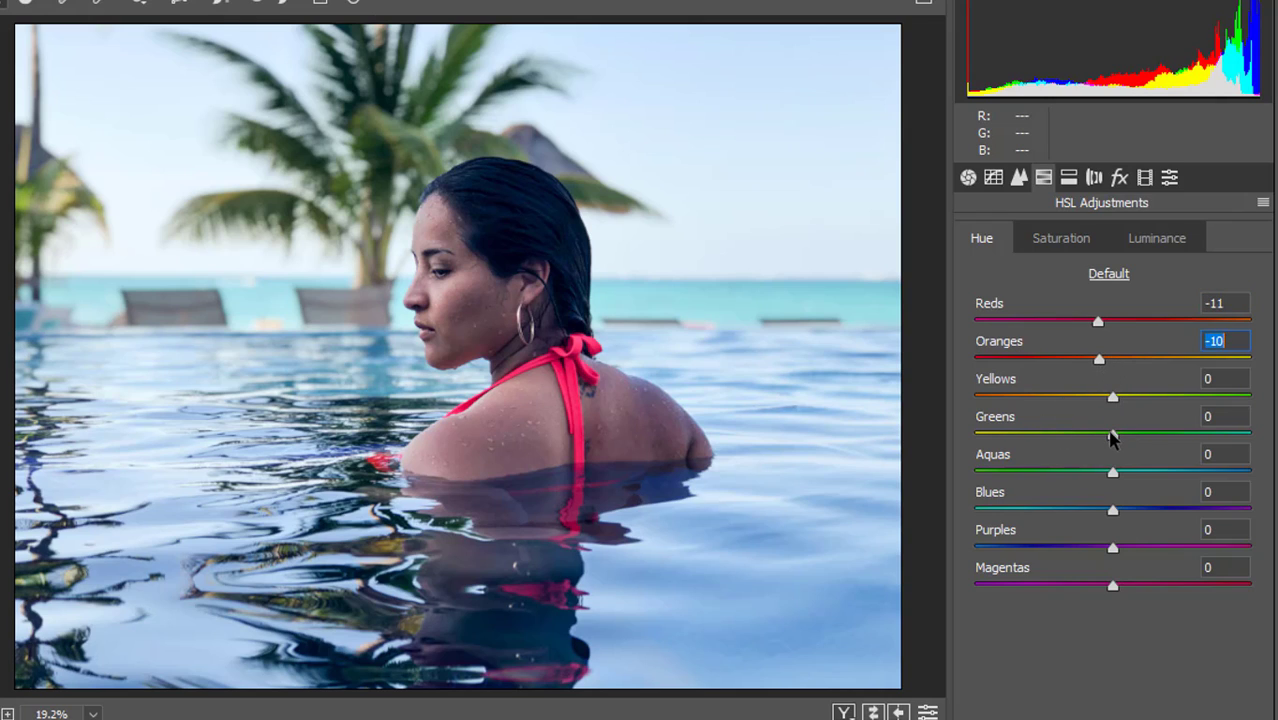
pyautogui.moveTo(1113, 434)
pyautogui.mouseDown()
pyautogui.moveTo(1080, 450)
pyautogui.moveTo(1118, 458)
pyautogui.mouseUp()
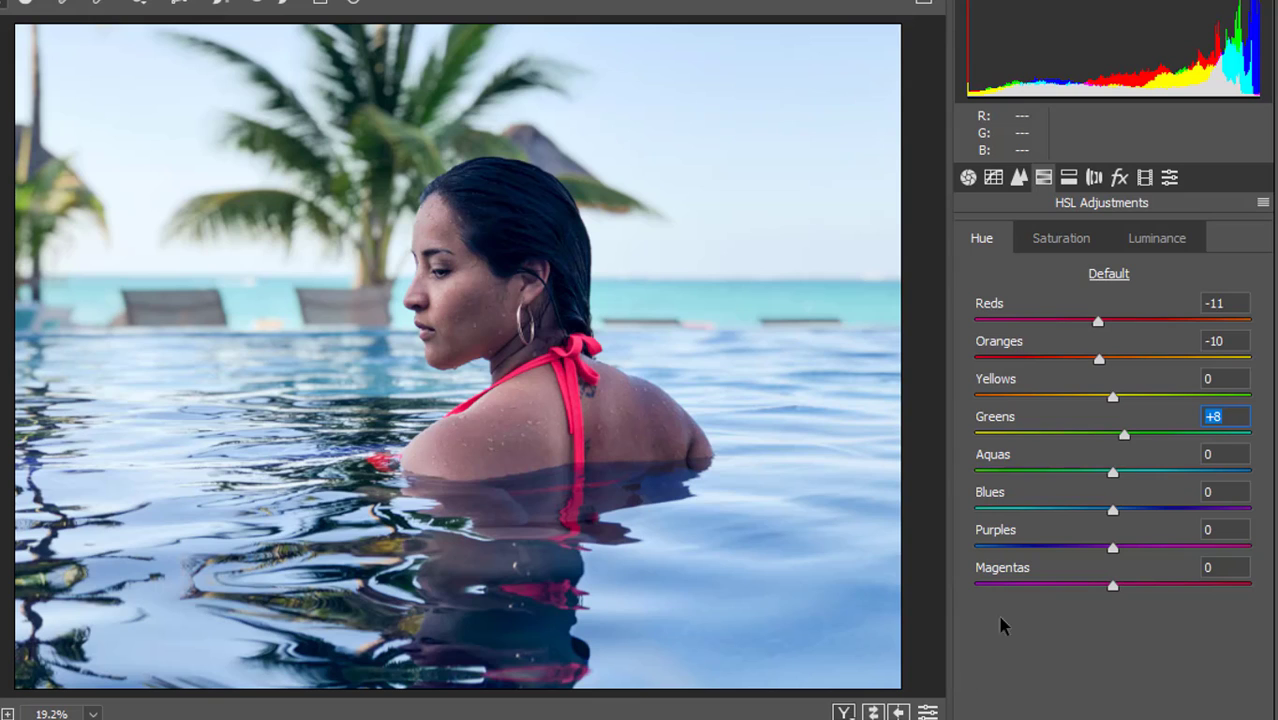
pyautogui.press('Tab')
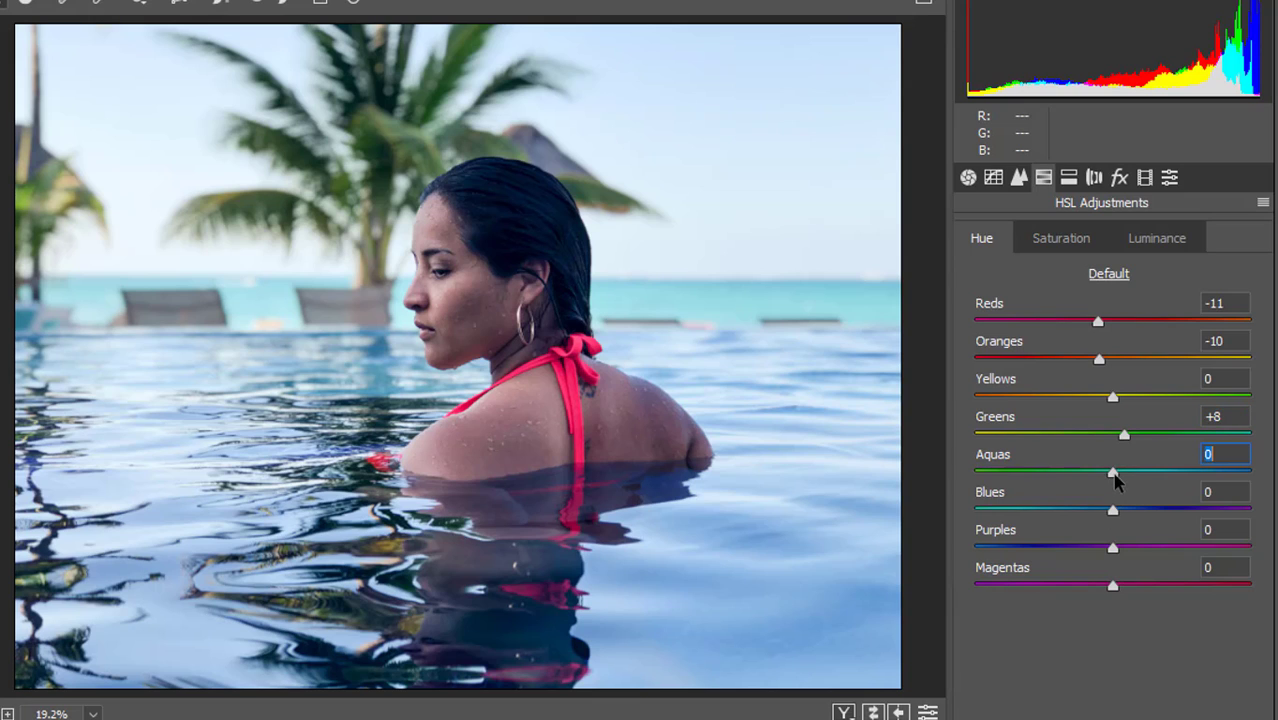
pyautogui.moveTo(1116, 480); pyautogui.dragTo(1207, 494)
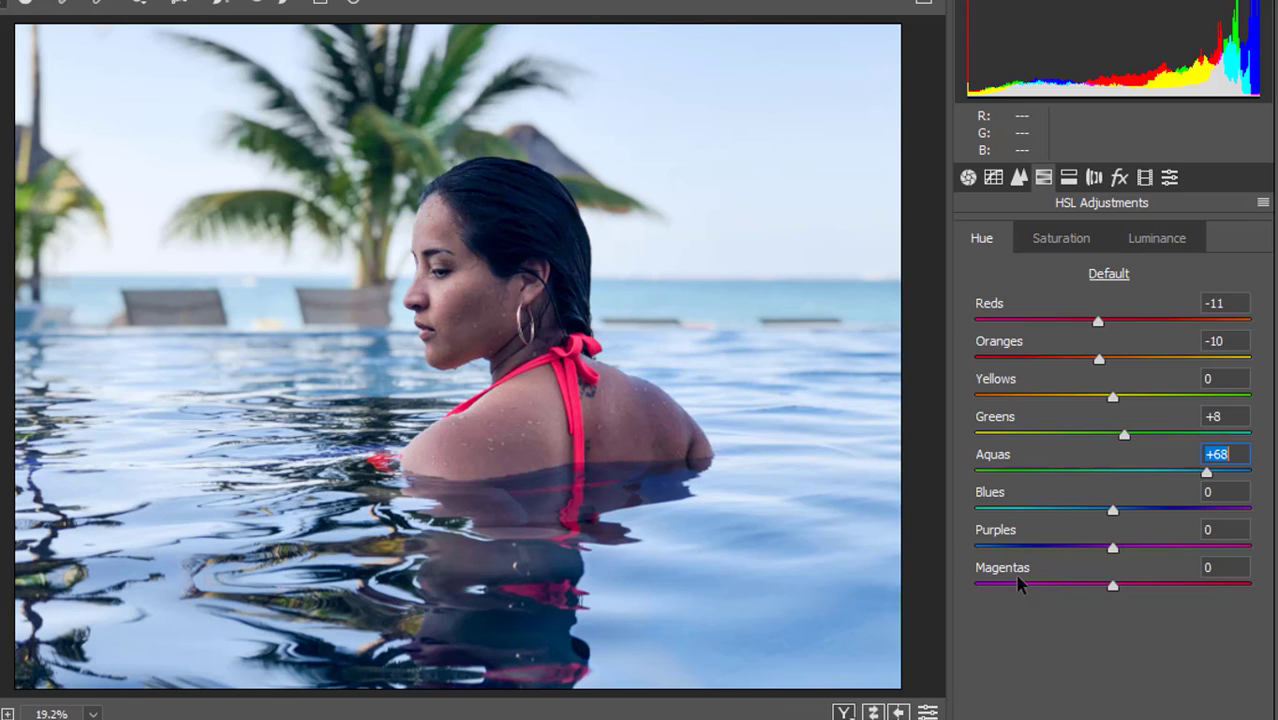
pyautogui.moveTo(1113, 512); pyautogui.dragTo(1093, 565)
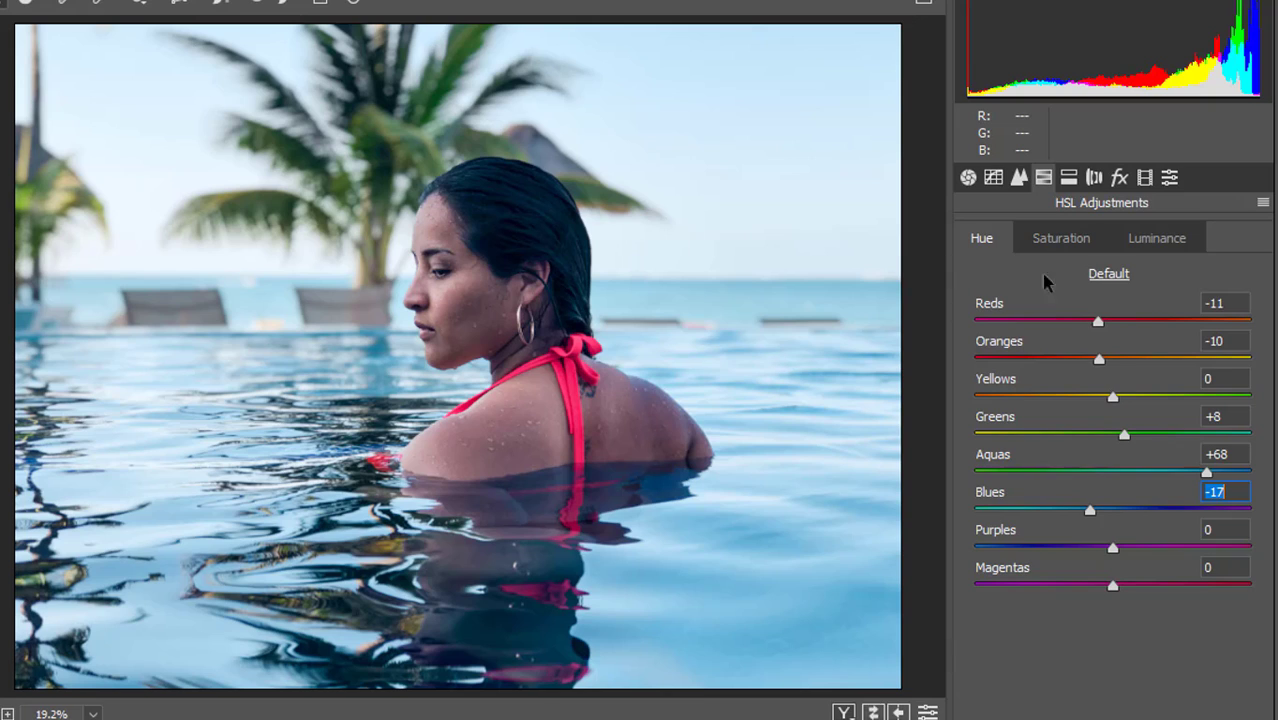
# - Set the HSL saturation values to Reds 0, Oranges -10, Yellows -10, Greens +5, Aquas -8, Blues -6 and Purples -19
pyautogui.click(1056, 242)
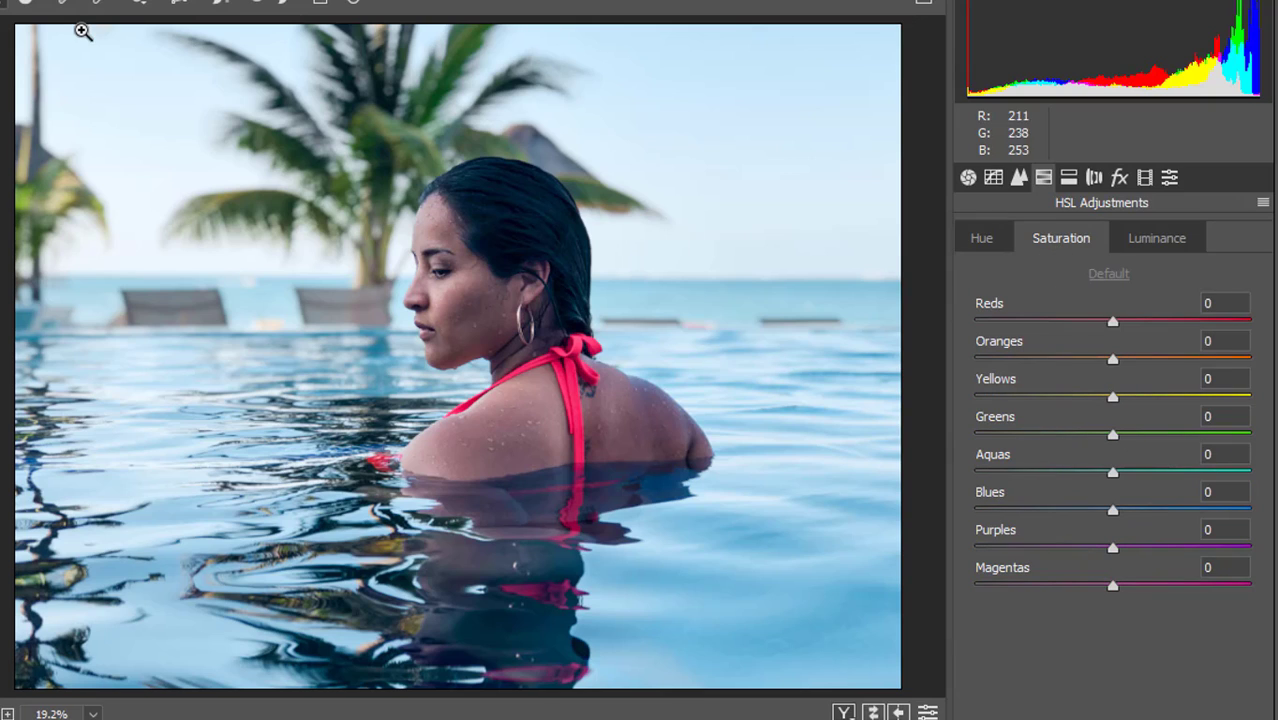
pyautogui.moveTo(1113, 324); pyautogui.dragTo(1099, 331)
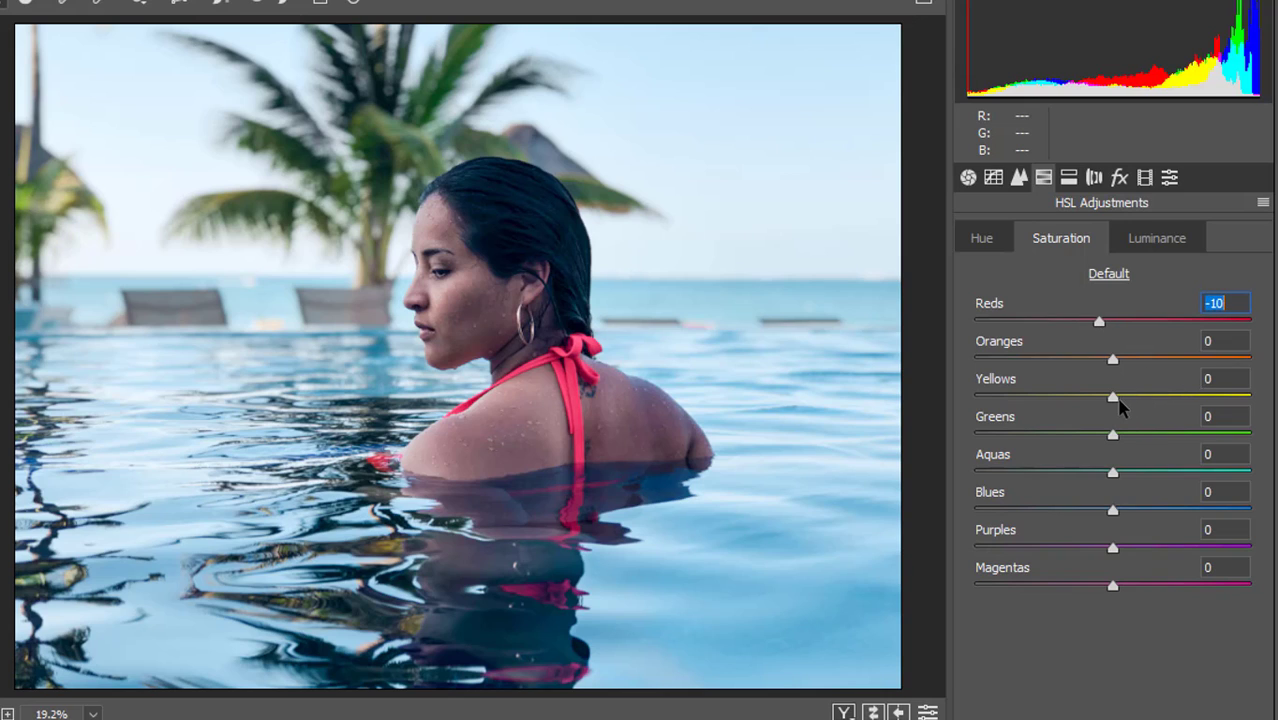
pyautogui.write('0')
pyautogui.moveTo(1118, 361)
pyautogui.mouseDown()
pyautogui.moveTo(1150, 362)
pyautogui.moveTo(1107, 379)
pyautogui.mouseUp()
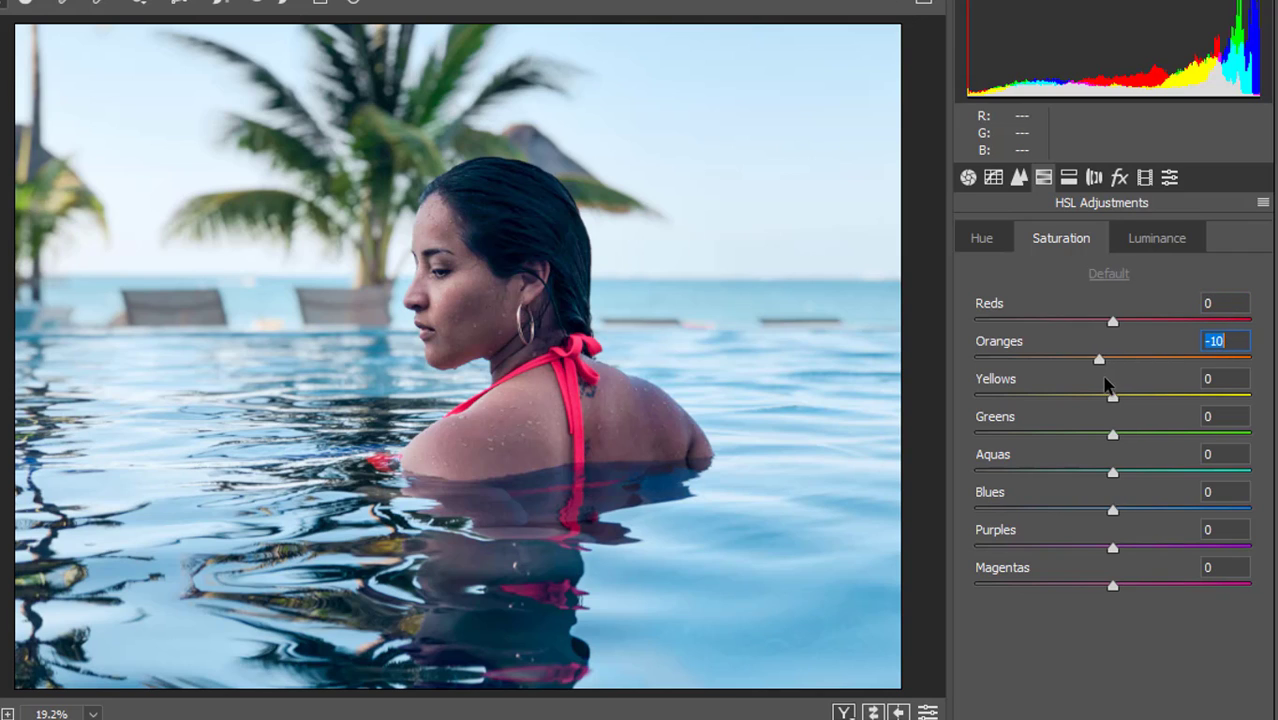
pyautogui.click(1113, 397)
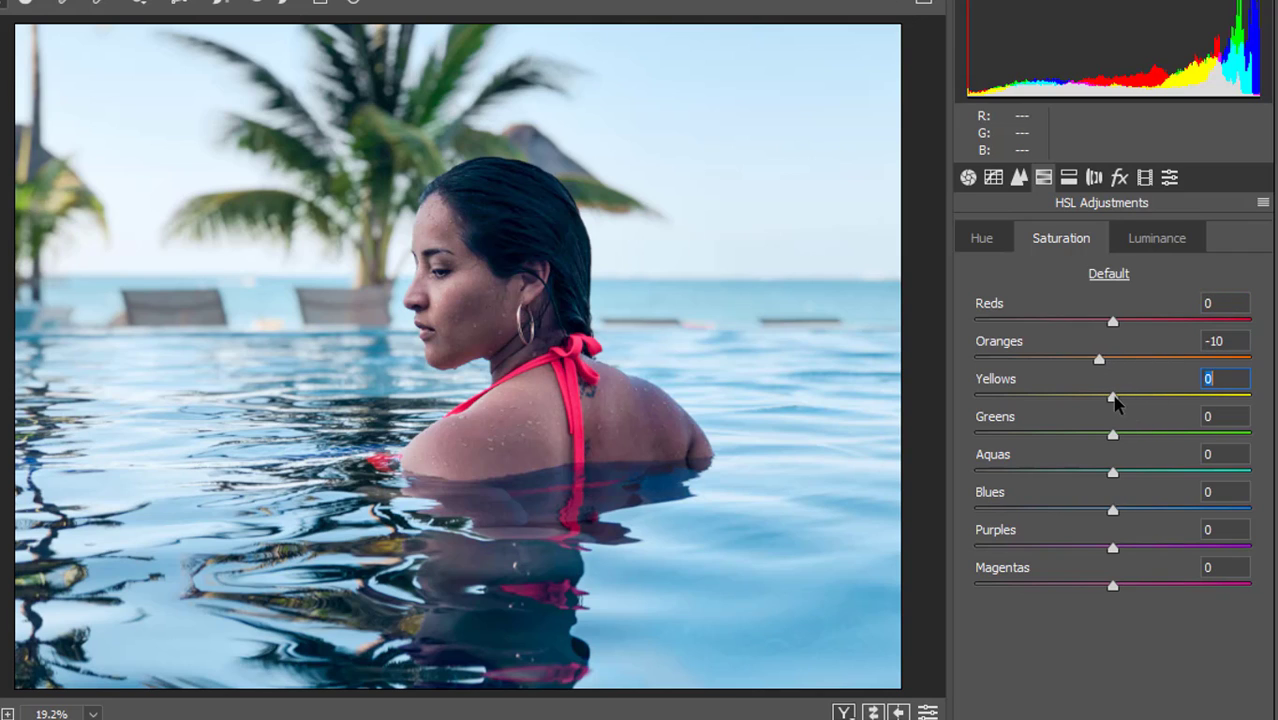
pyautogui.moveTo(1115, 400); pyautogui.dragTo(1105, 513)
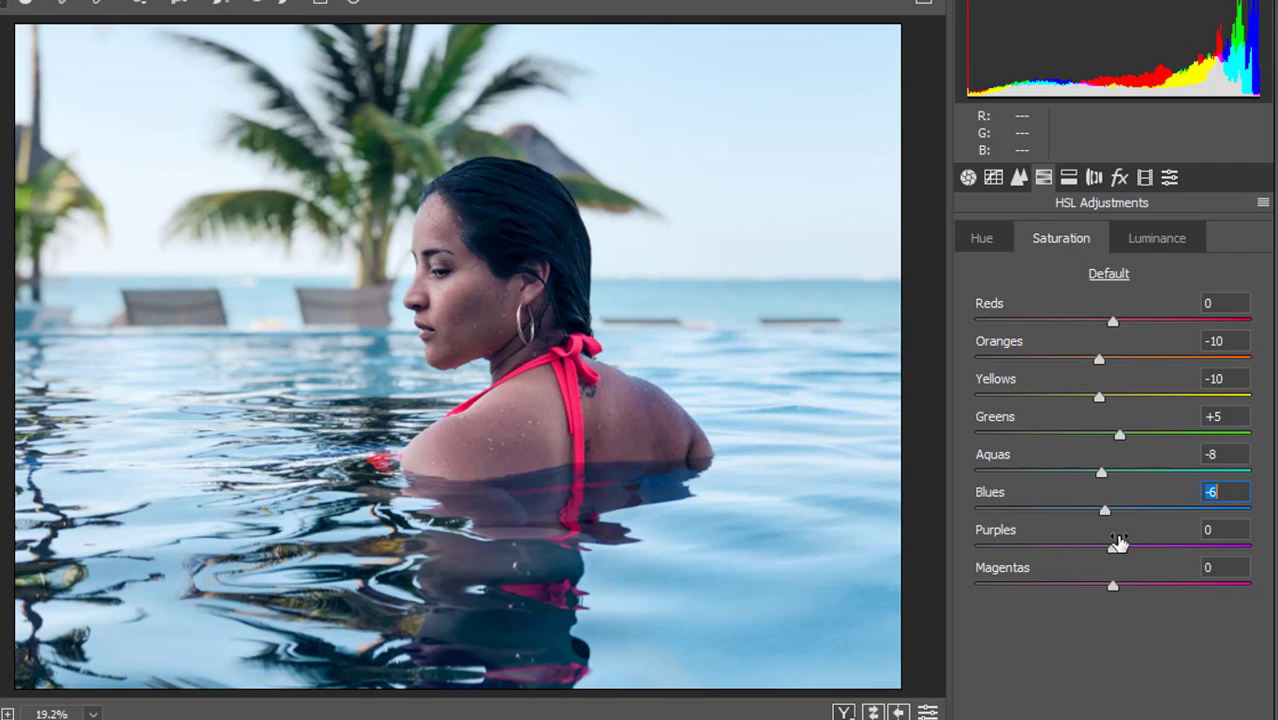
pyautogui.click(1112, 549)
pyautogui.moveTo(1110, 550); pyautogui.dragTo(1085, 556)
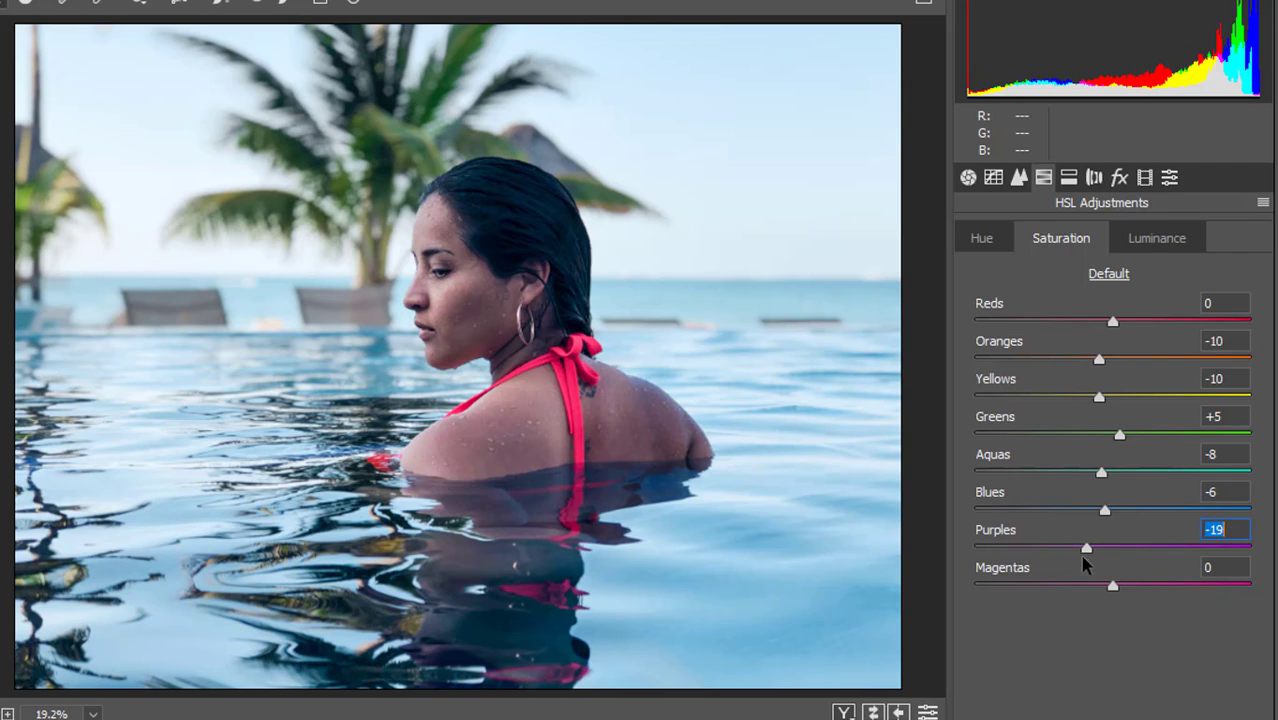
# - Set the HSL luminance values to Oranges +22, Yellows +30, Greens +6, Aquas -21 and Blues -31
pyautogui.click(1157, 245)
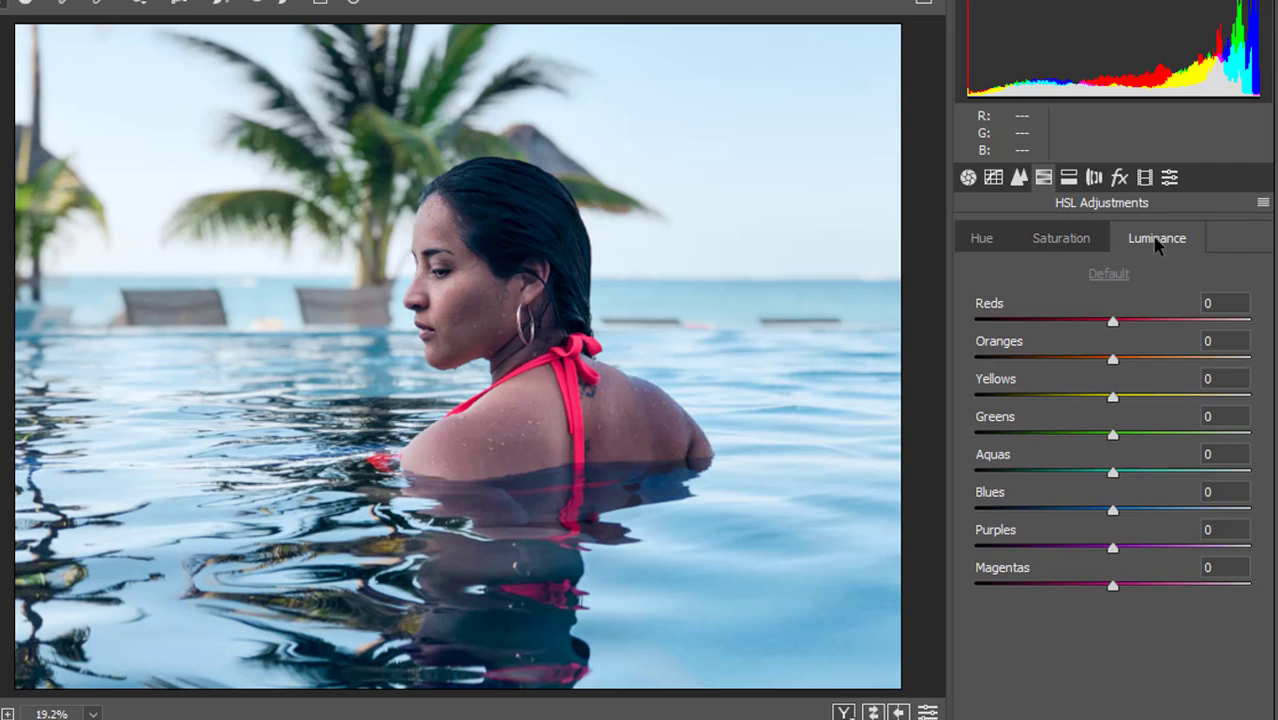
pyautogui.moveTo(1113, 358); pyautogui.dragTo(1154, 400)
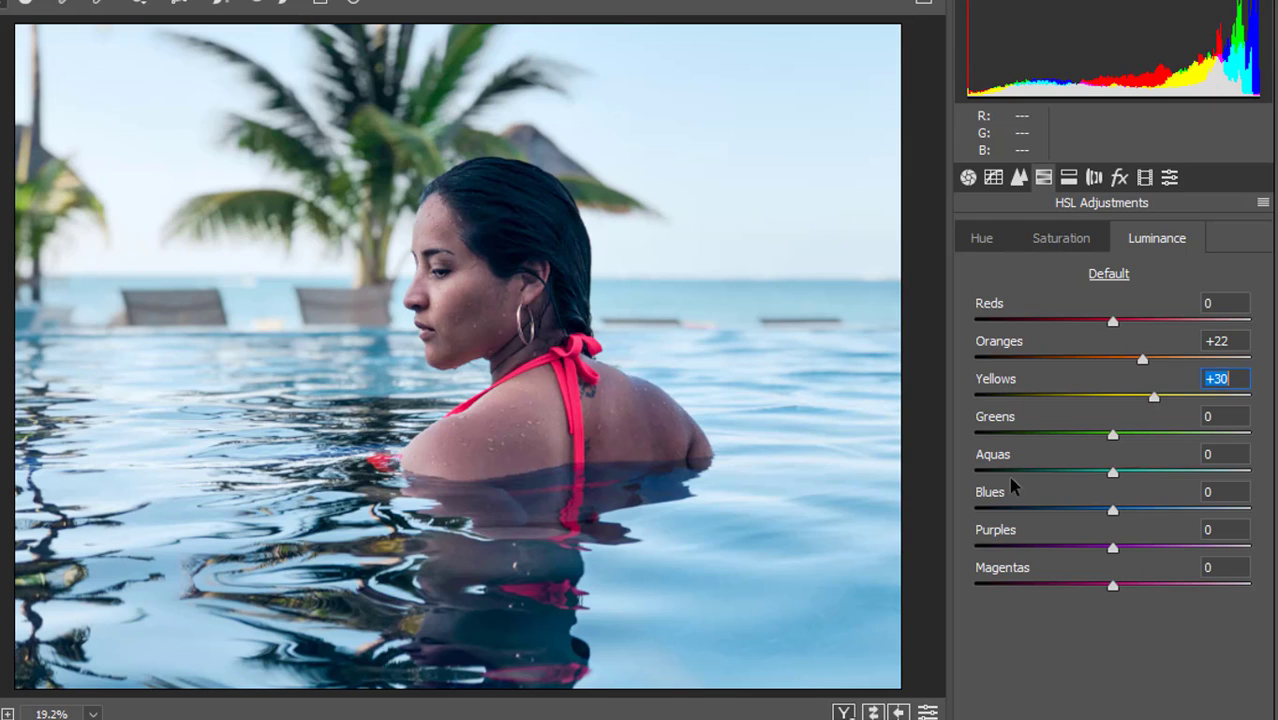
pyautogui.moveTo(1113, 440); pyautogui.dragTo(1087, 494)
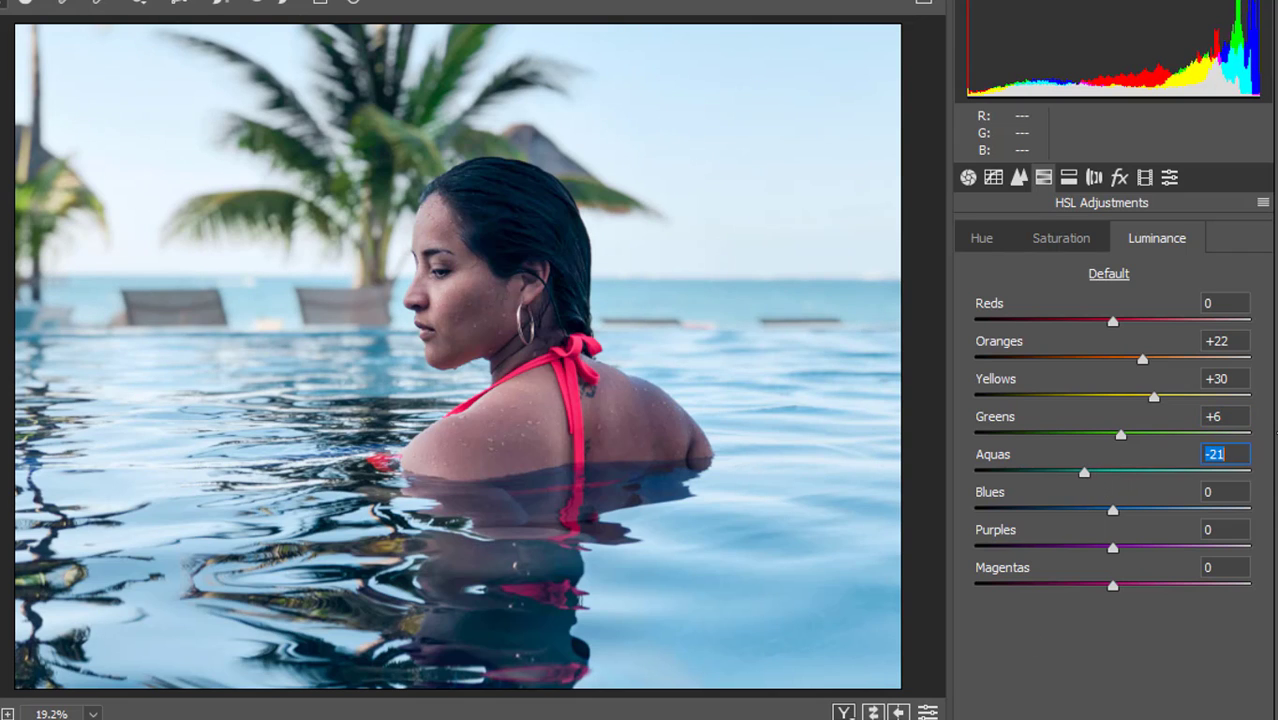
pyautogui.moveTo(1113, 510); pyautogui.dragTo(1070, 532)
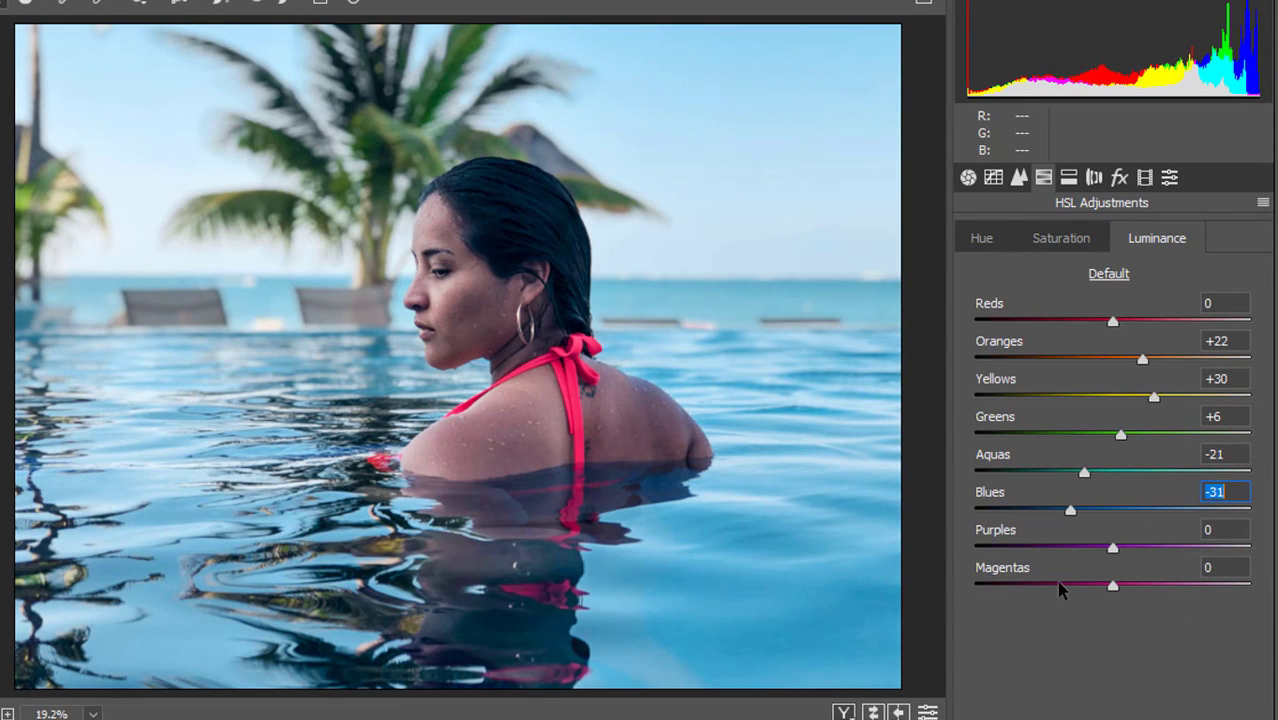
# - Apply split toning to the shadows with a hue of 224 and a saturation of 15
pyautogui.click(1068, 177)
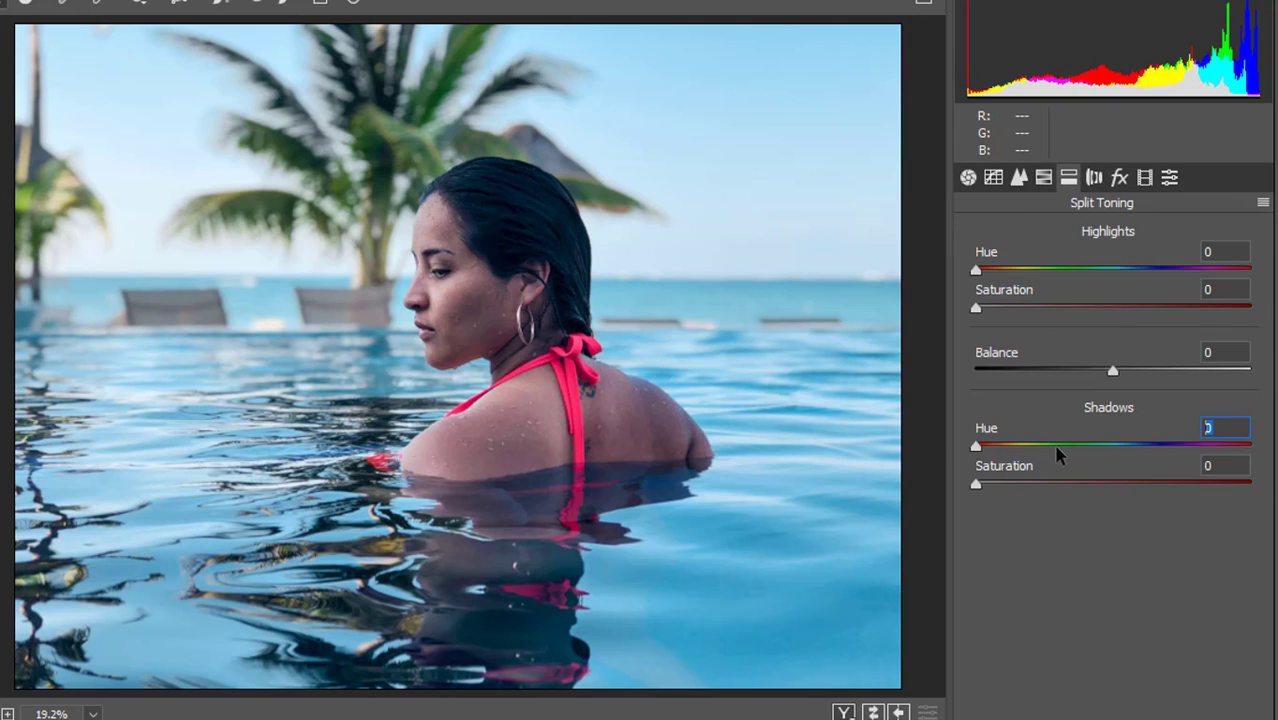
pyautogui.moveTo(976, 445); pyautogui.dragTo(1148, 511)
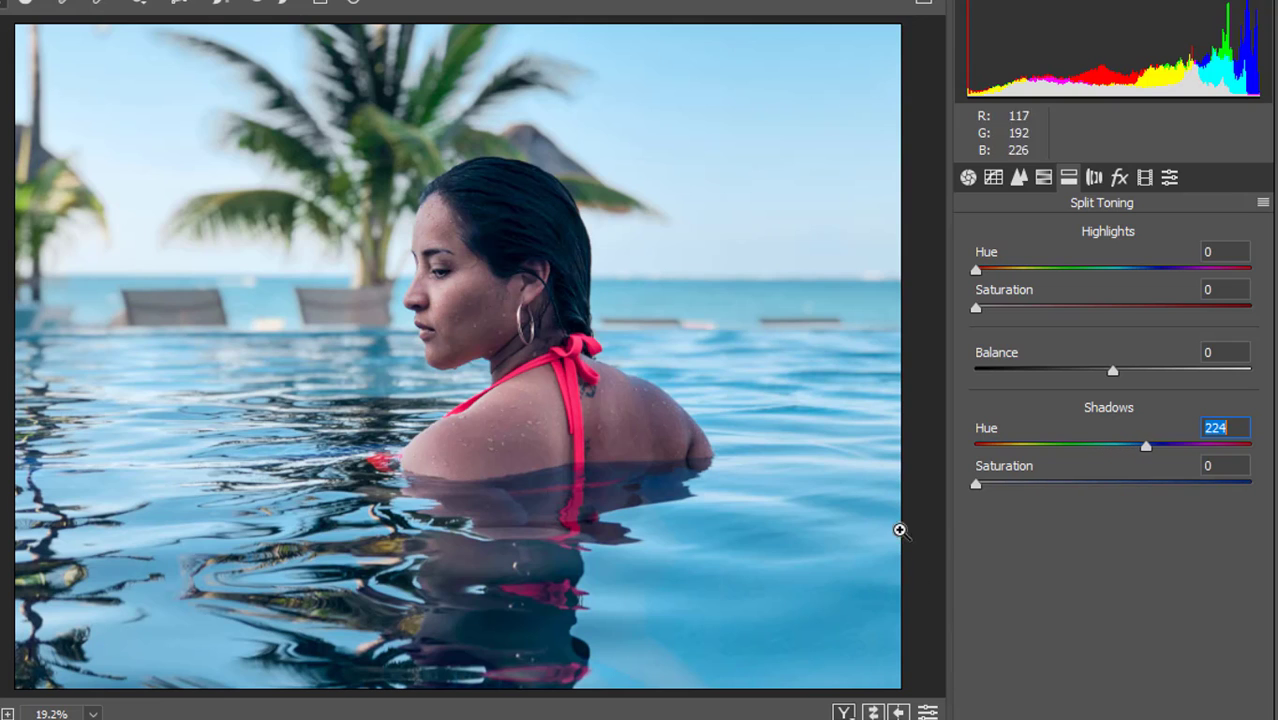
pyautogui.moveTo(977, 484); pyautogui.dragTo(1026, 493)
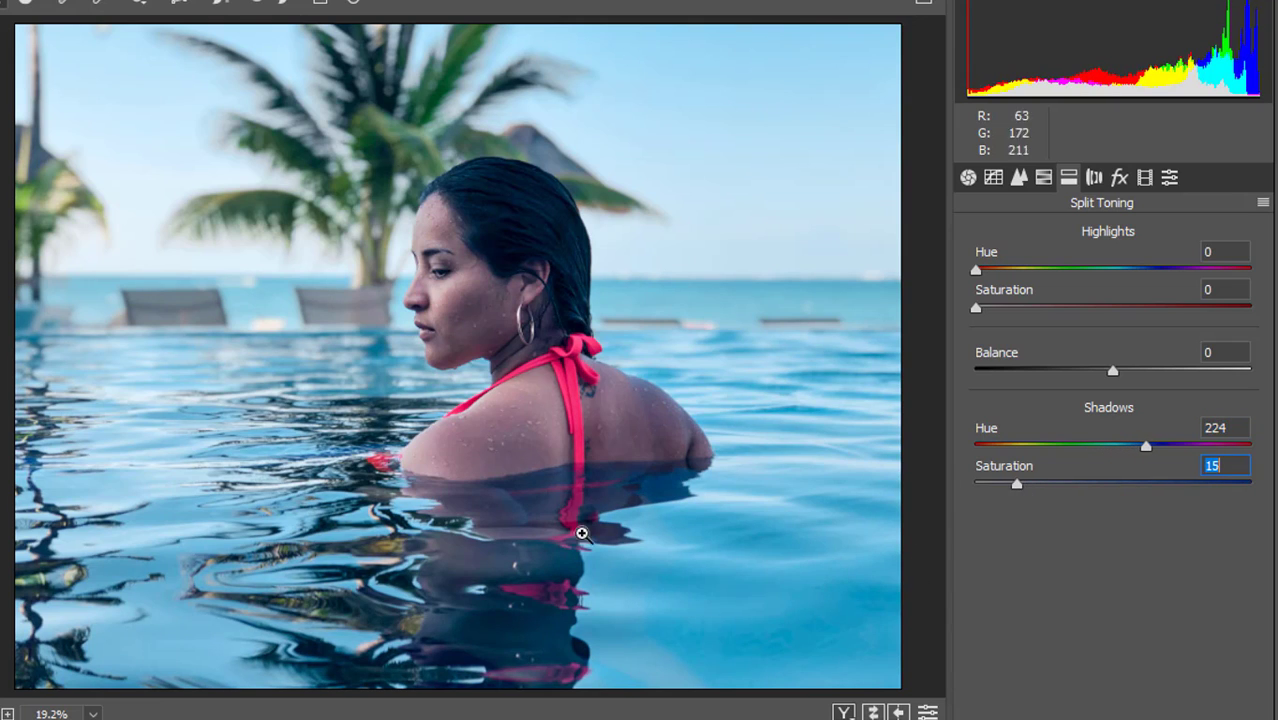
# - Add a dark vignette around the photo's edges with the lens-correction vignetting amount and midpoint
pyautogui.click(1145, 177)
pyautogui.click(1094, 177)
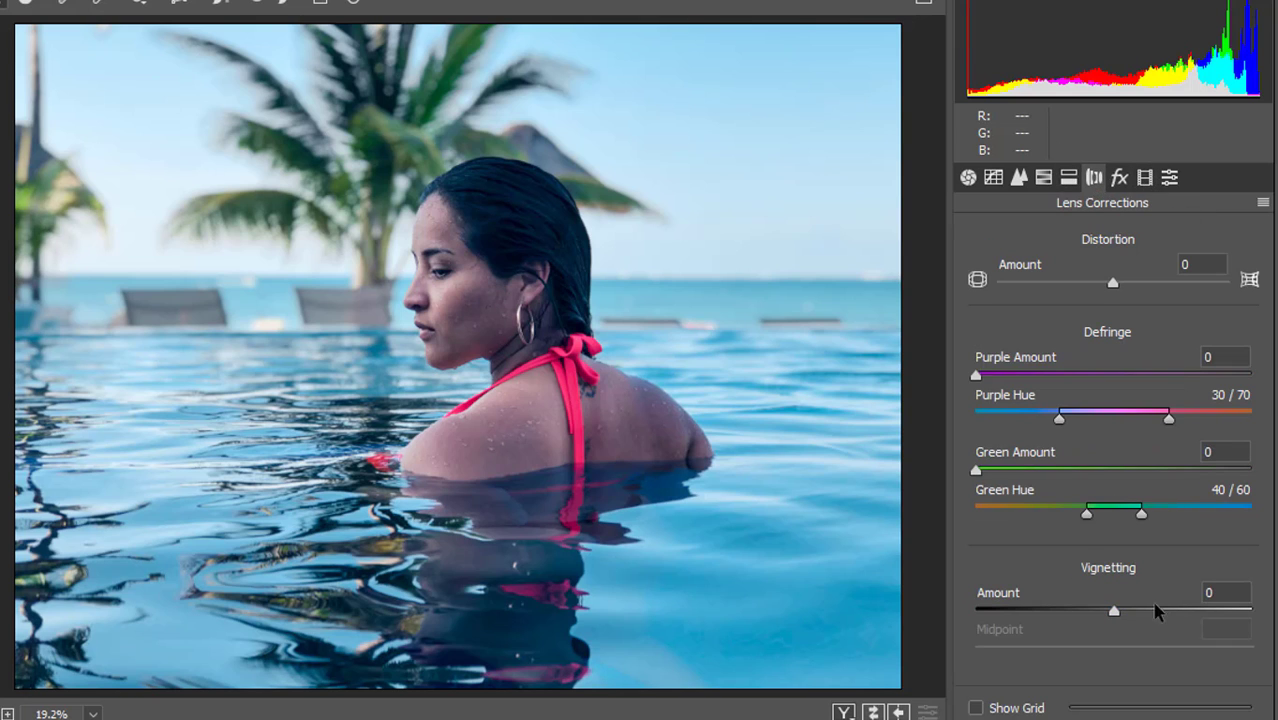
pyautogui.moveTo(1116, 618); pyautogui.dragTo(977, 648)
# - Set the Red Primary hue to +16 in the camera calibration
pyautogui.click(1145, 177)
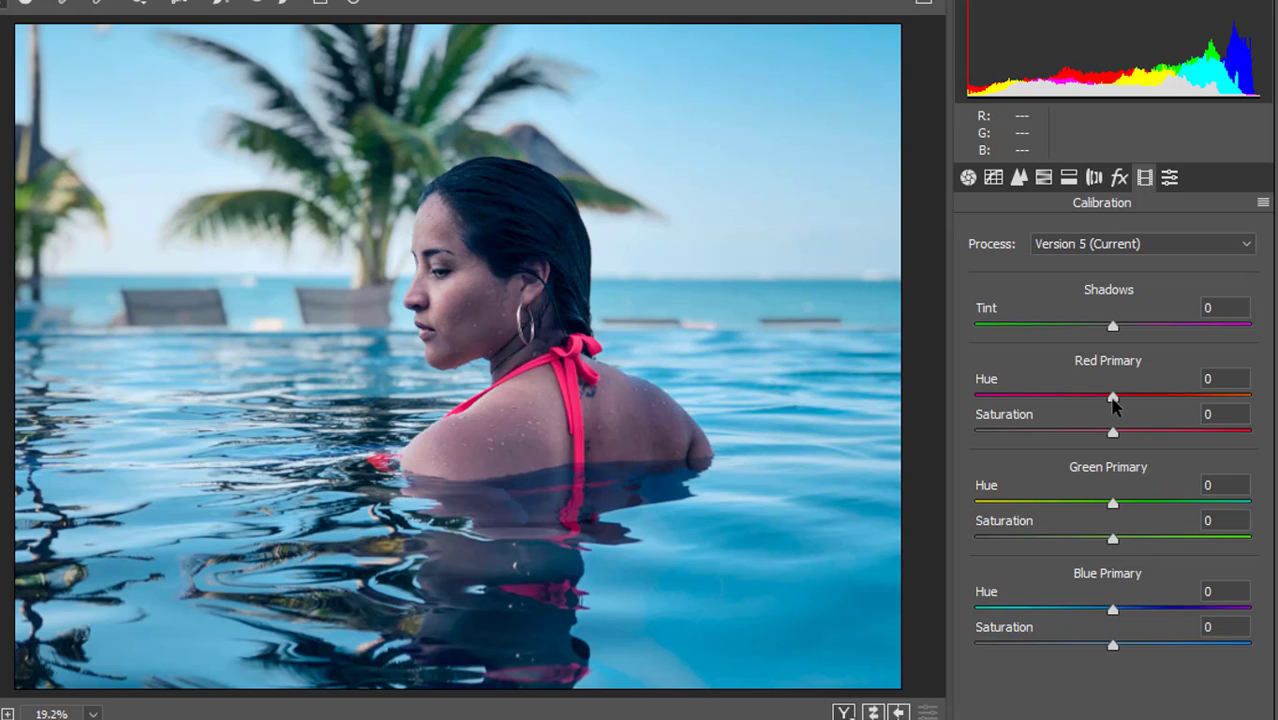
pyautogui.moveTo(1112, 397); pyautogui.dragTo(1159, 395)
pyautogui.moveTo(1157, 401); pyautogui.dragTo(1134, 399)
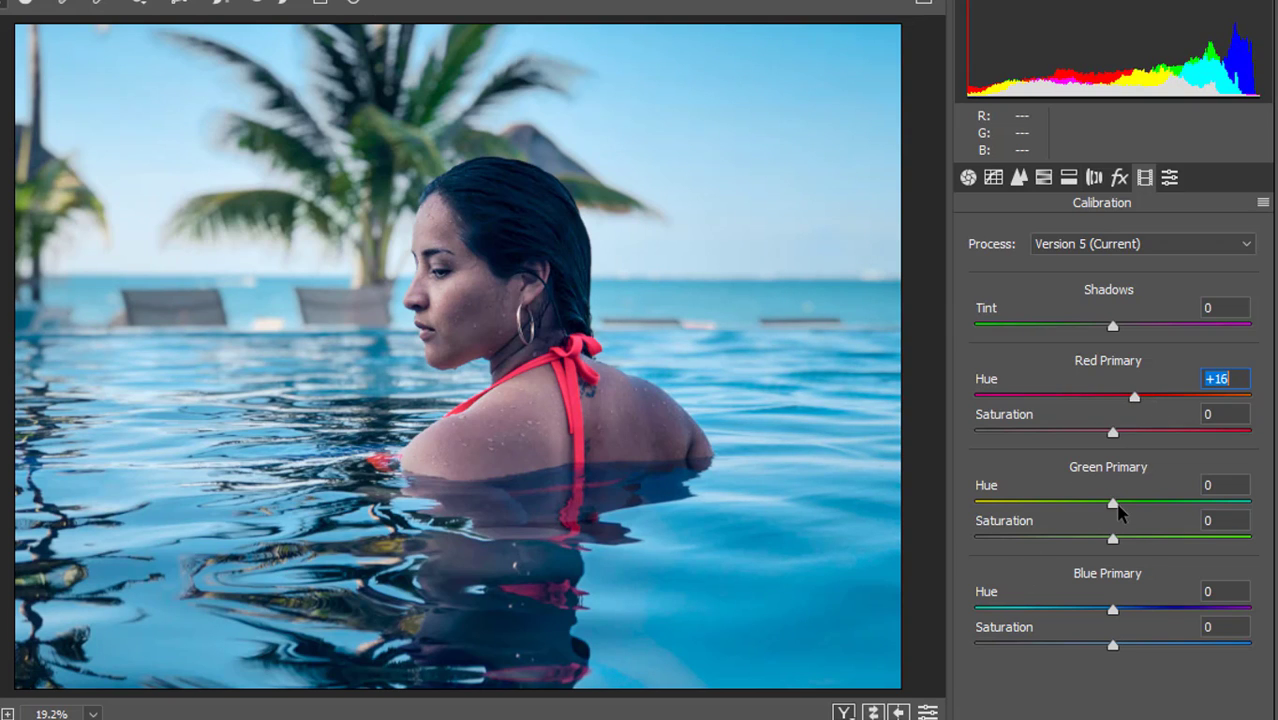
# - Set the calibration's Green Primary hue to +38, the Blue Primary hue to -19 and the Blue Primary saturation to -33
pyautogui.moveTo(1113, 502); pyautogui.dragTo(1167, 543)
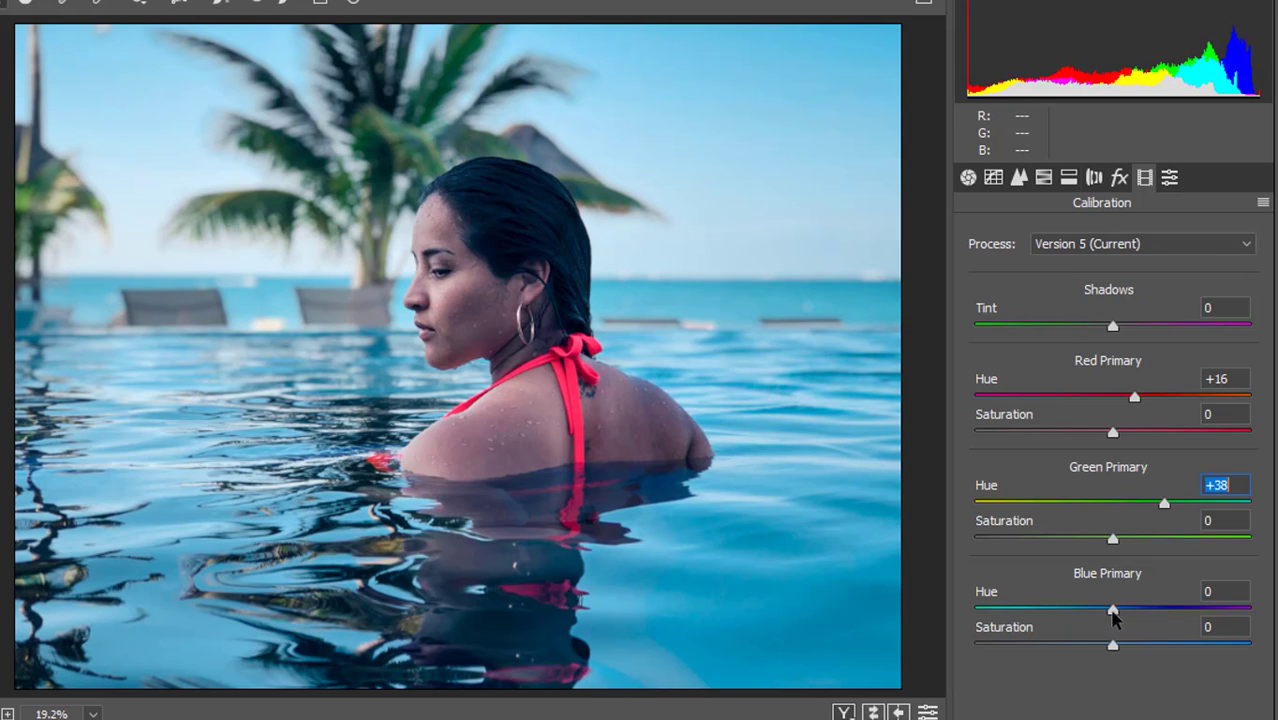
pyautogui.moveTo(1113, 609); pyautogui.dragTo(1086, 632)
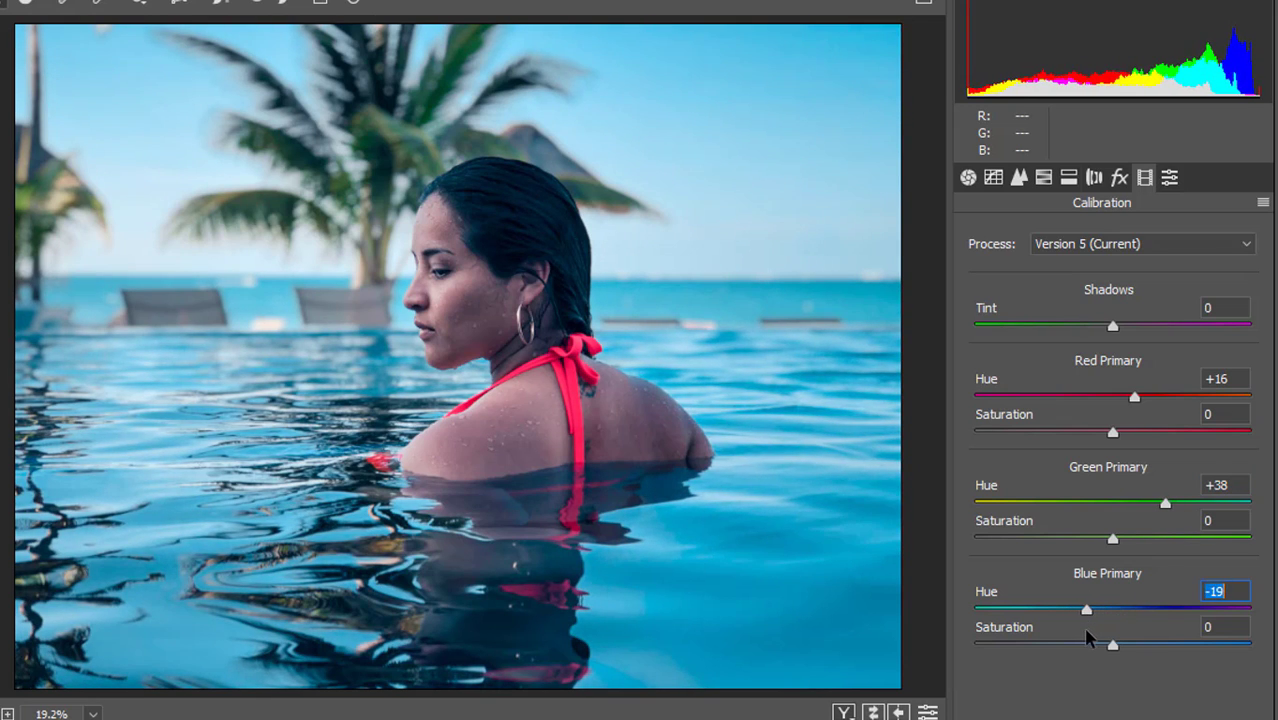
pyautogui.click(1112, 644)
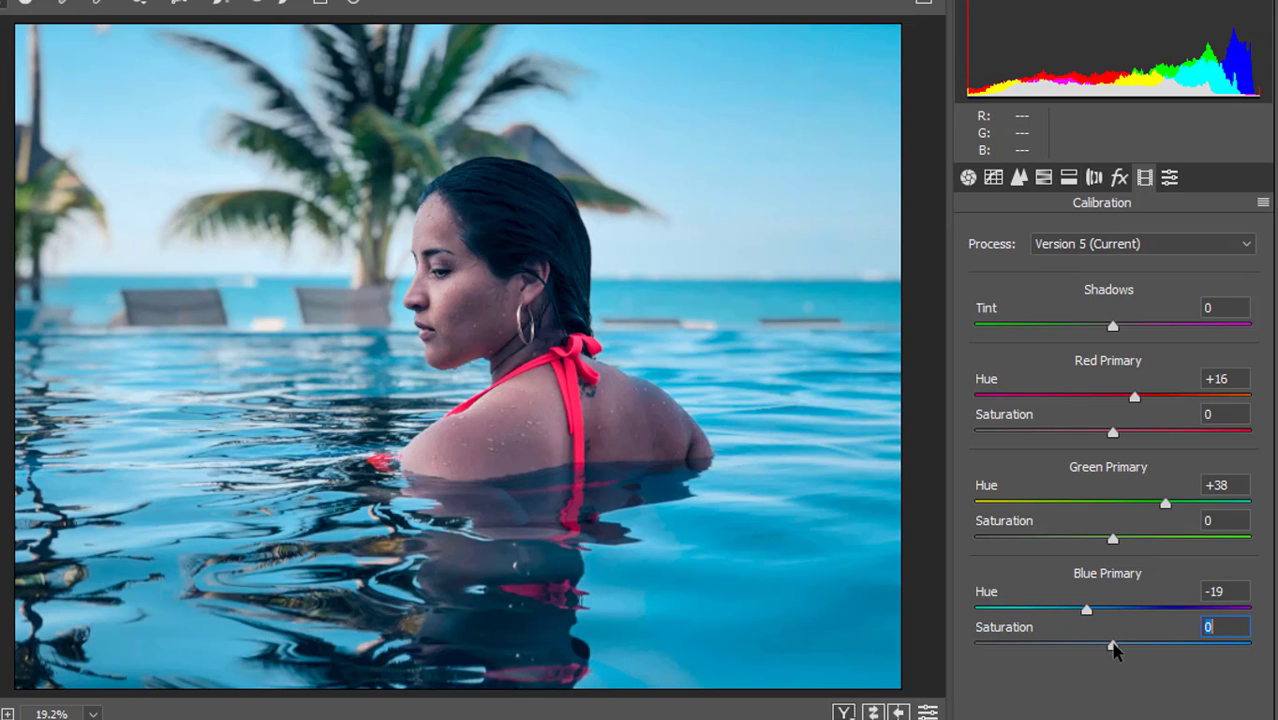
pyautogui.moveTo(1113, 648); pyautogui.dragTo(1068, 705)
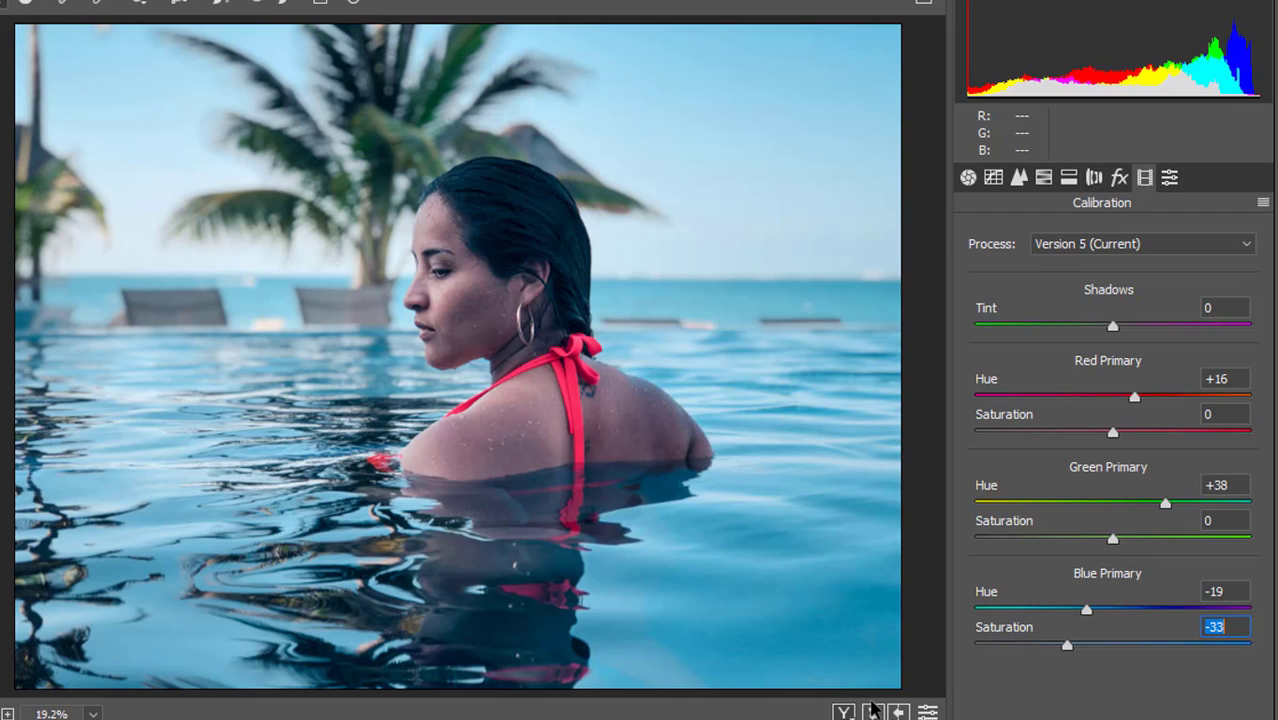
# - Compare the original and graded photo in the side-by-side and split before/after views, and return to the single view
pyautogui.click(844, 712)
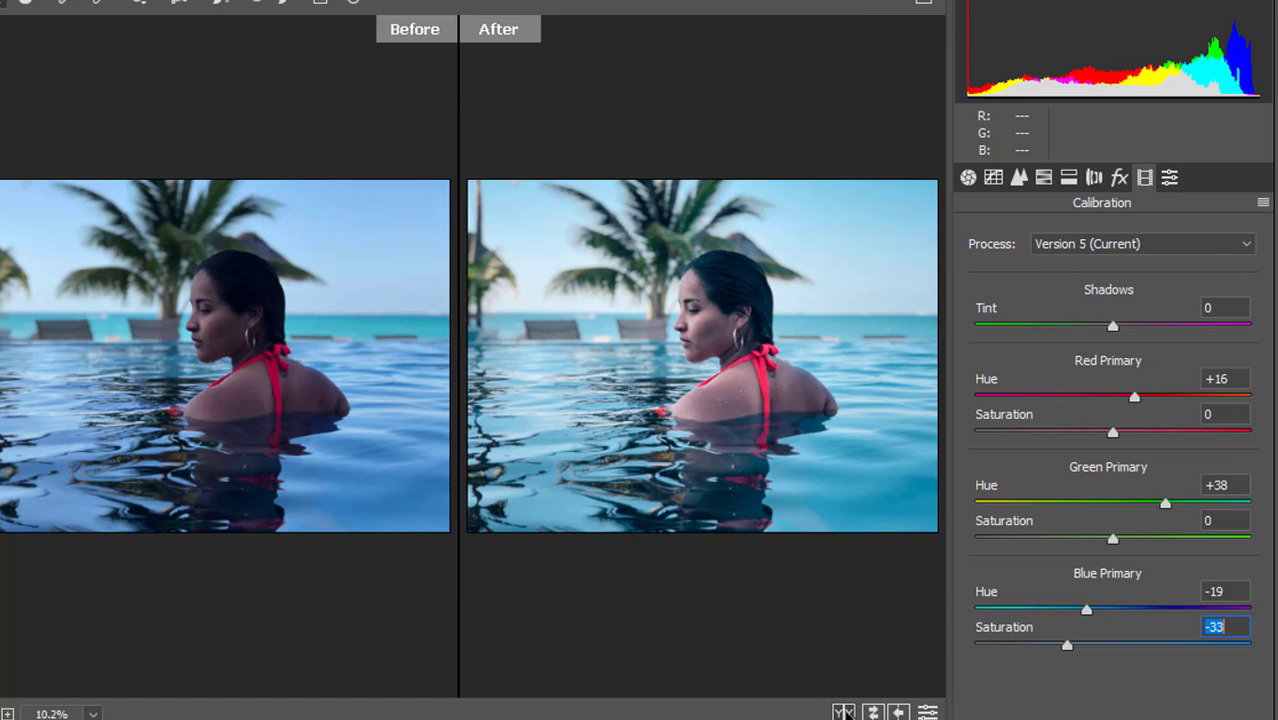
pyautogui.click(844, 712)
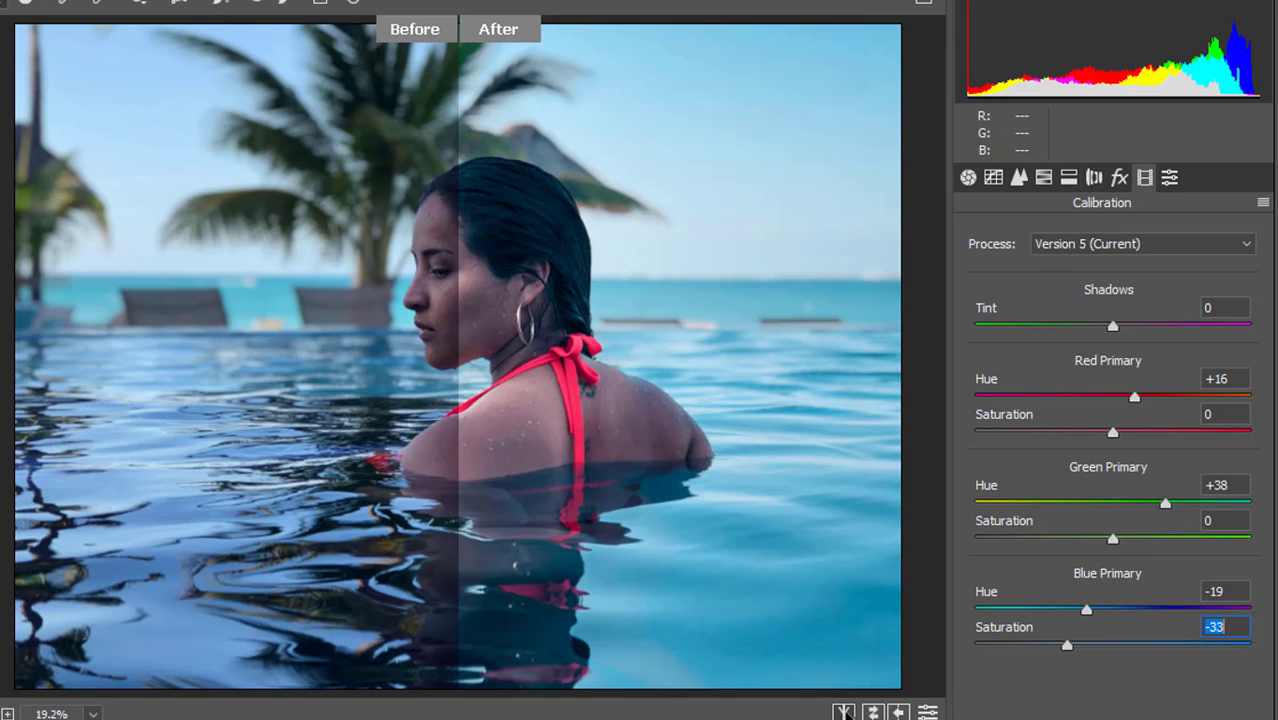
pyautogui.click(844, 712)
pyautogui.click(844, 712)
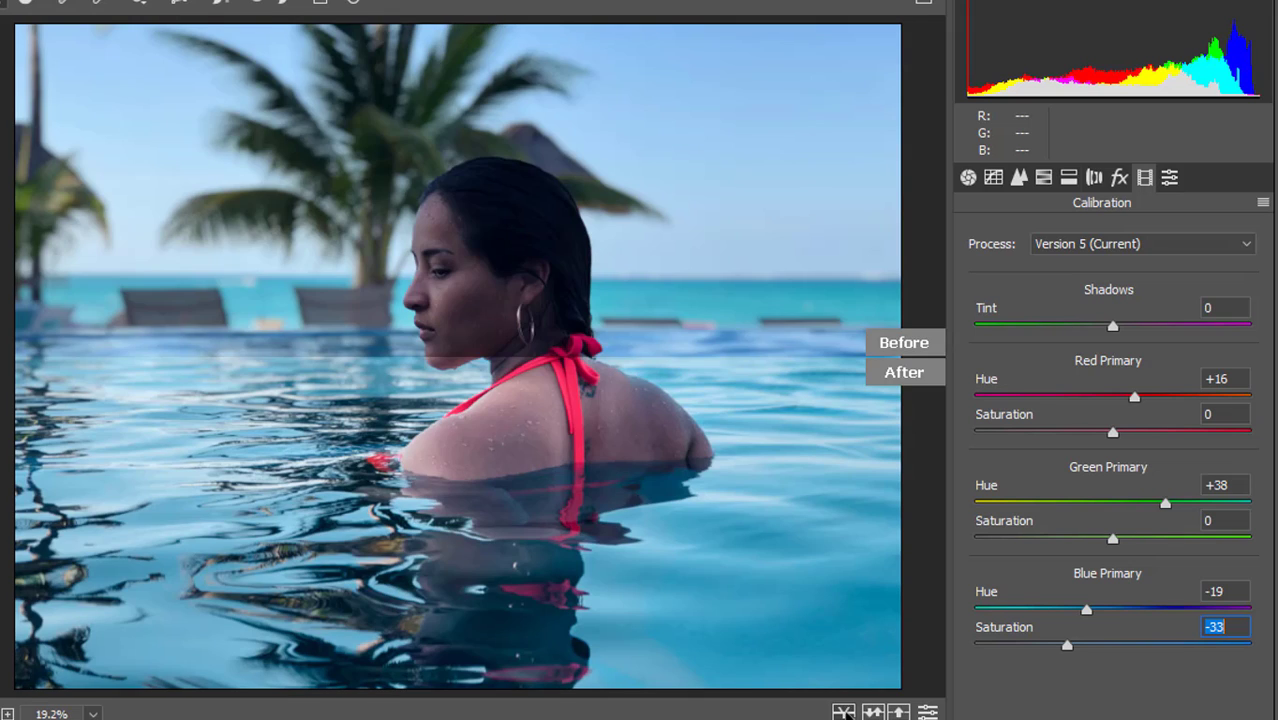
pyautogui.click(844, 712)
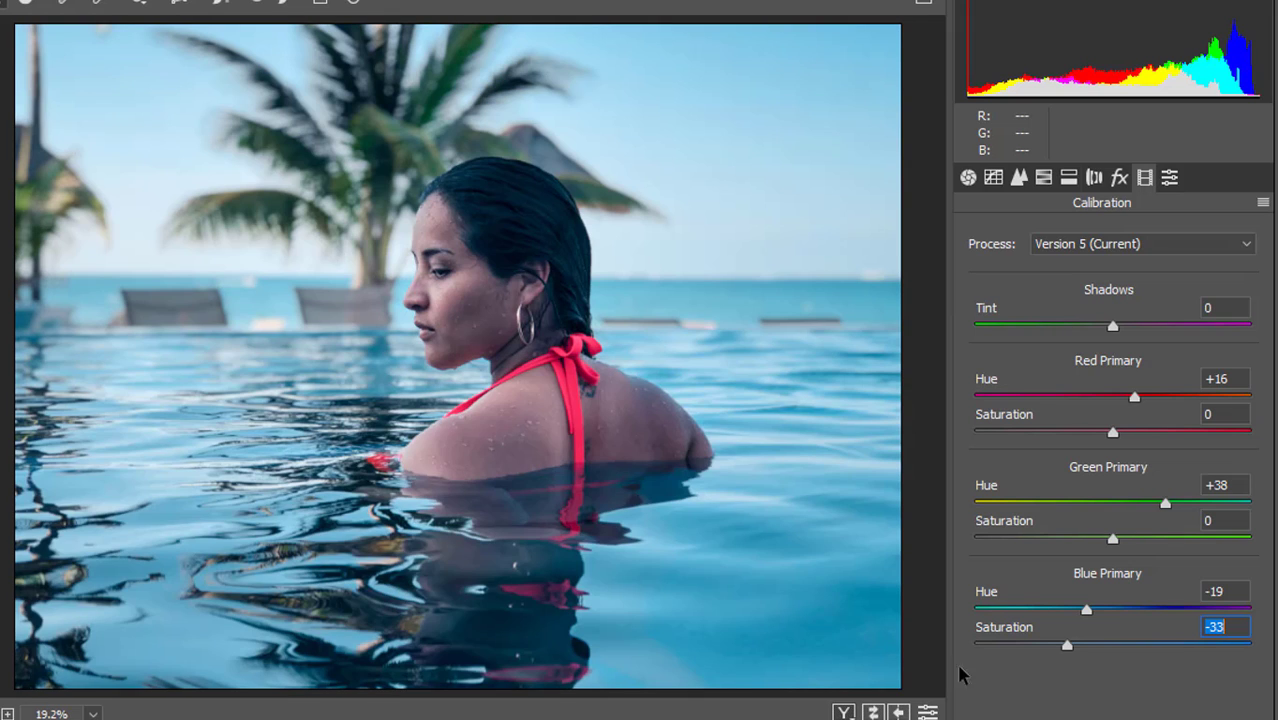